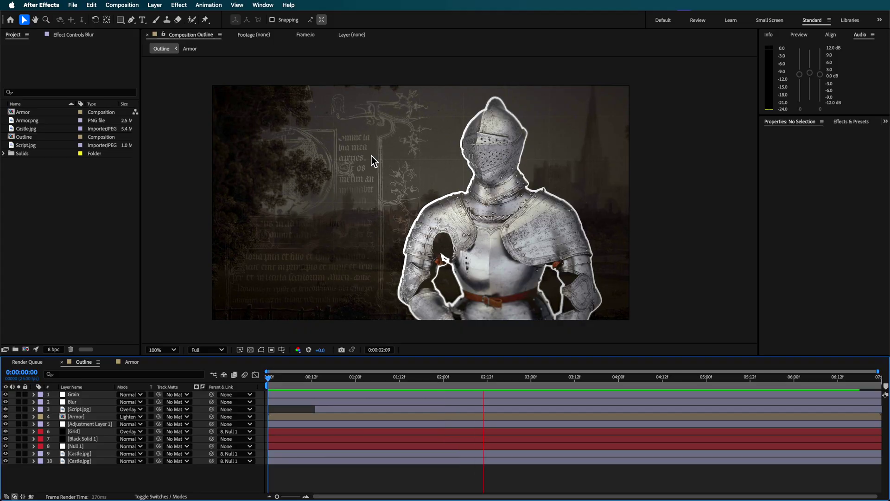
Preview the finished composition by scrubbing up to about five seconds
left_click_drag(340, 383, 458, 405)
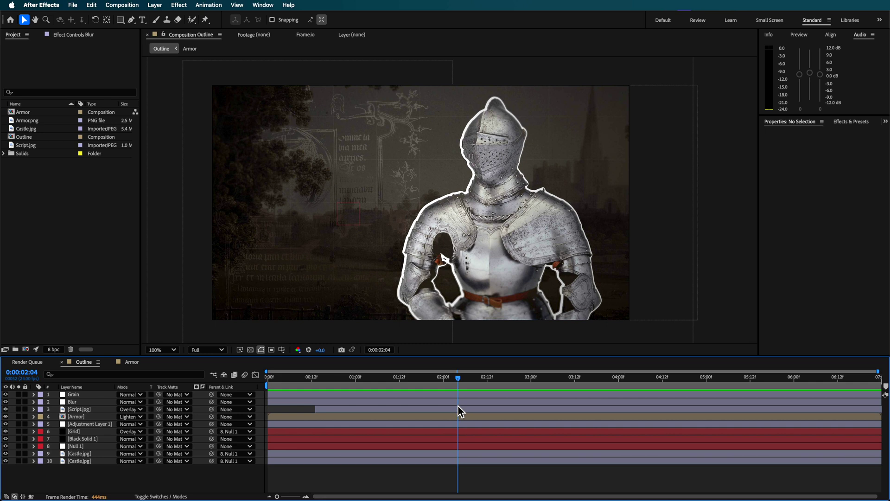
left_click_drag(335, 382, 552, 381)
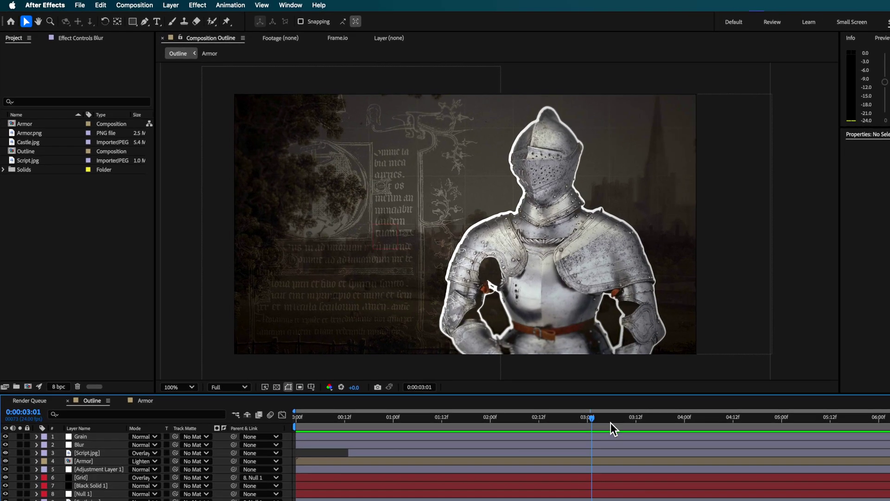
left_click_drag(611, 422, 777, 419)
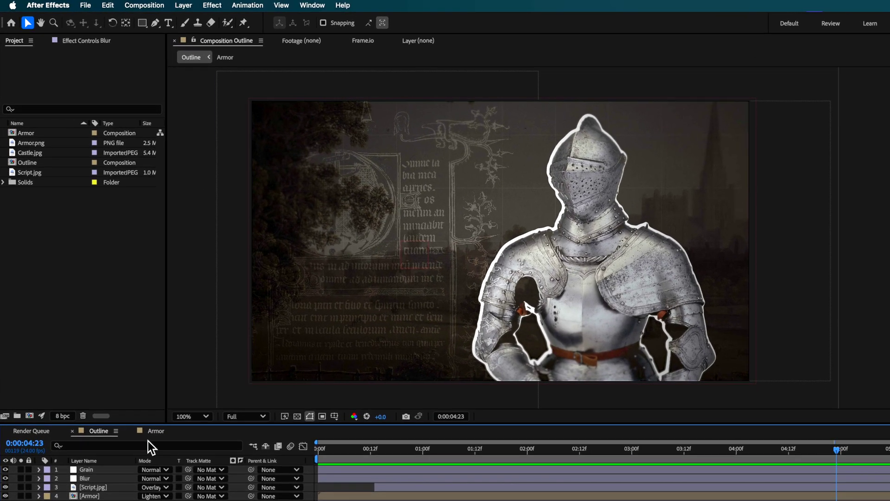
Create a new composition named NEW COMP
right_click(33, 204)
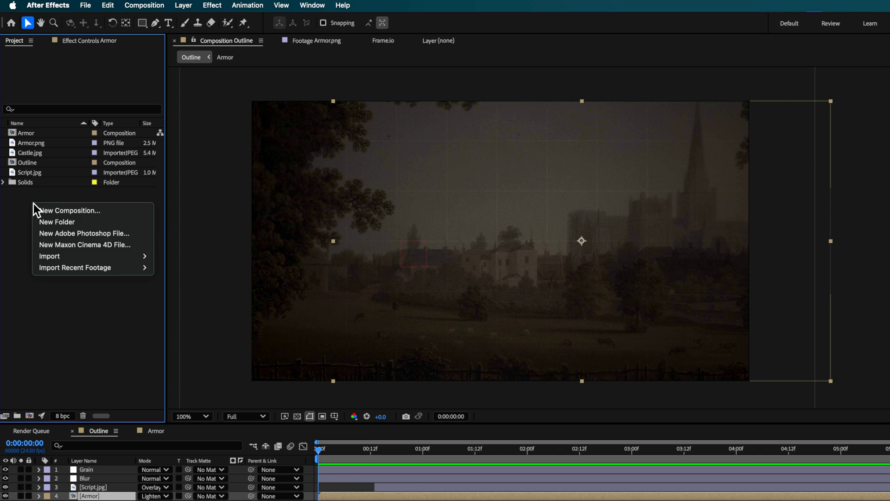
left_click(59, 210)
type("NEW COMP")
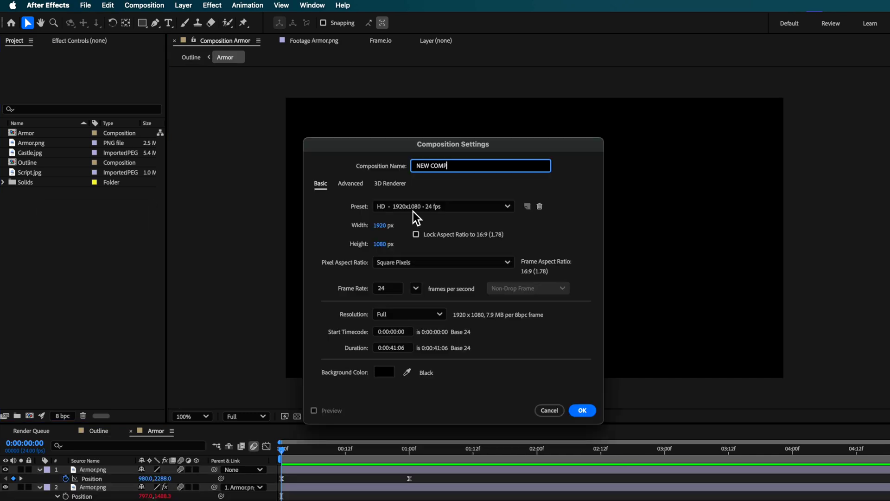
left_click(585, 412)
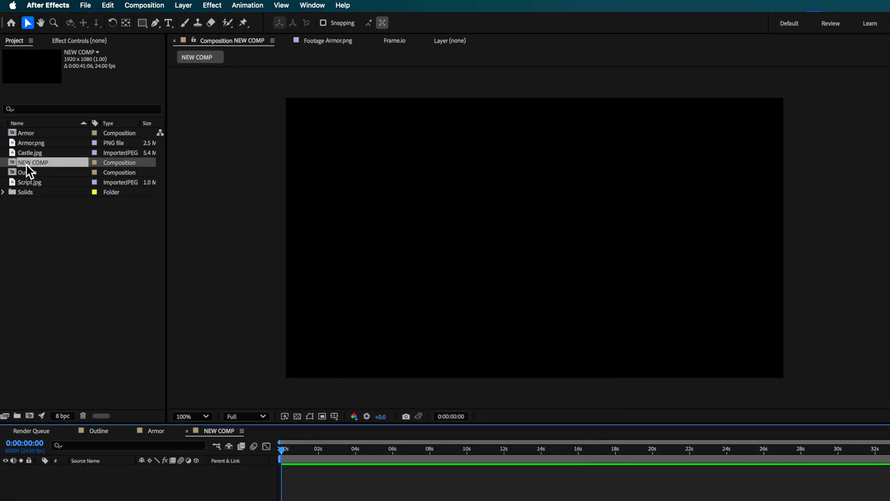
Add Armor.png to NEW COMP, scale it to 63.6% and move it down to 960, 958
left_click(17, 144)
double_click(31, 143)
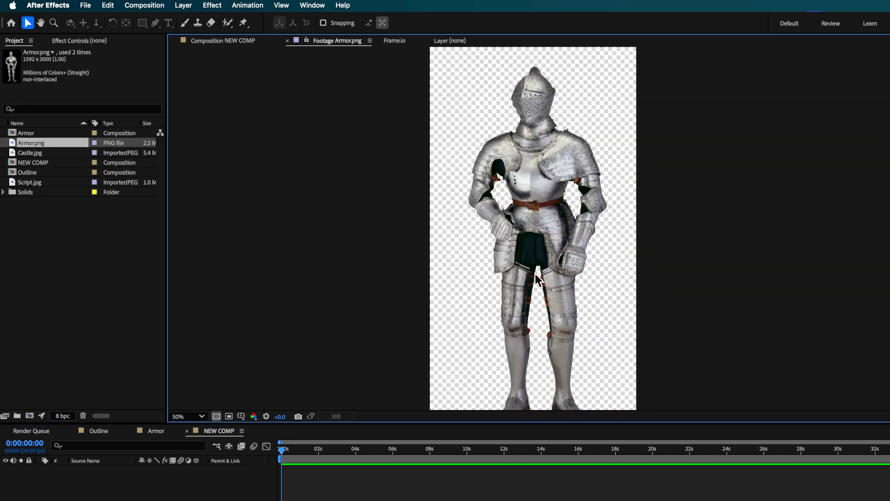
key("comma")
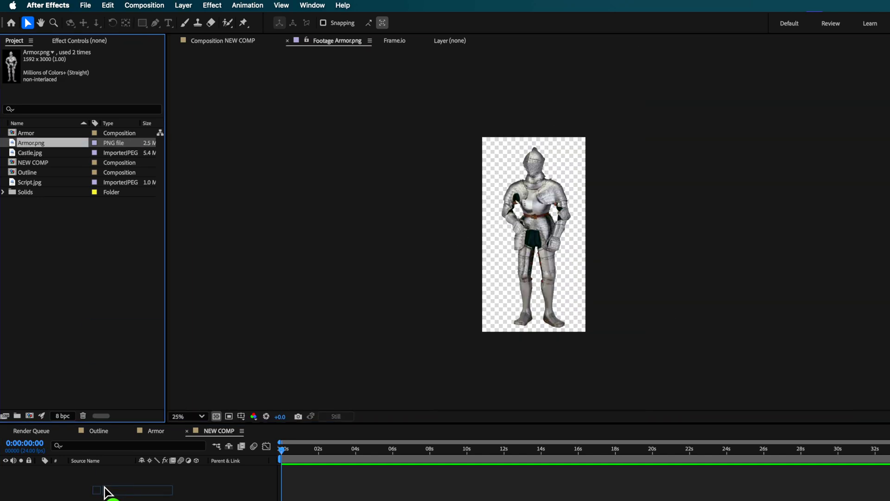
left_click_drag(105, 491, 110, 494)
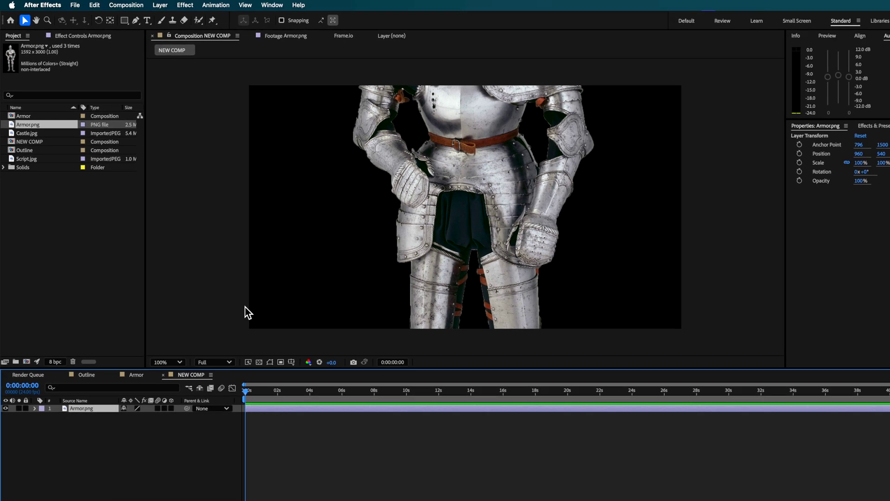
key("comma")
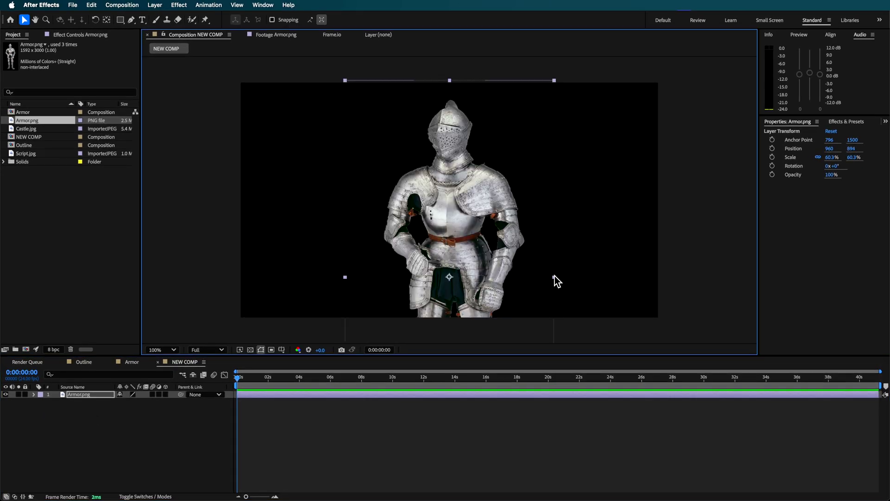
left_click_drag(555, 276, 560, 277)
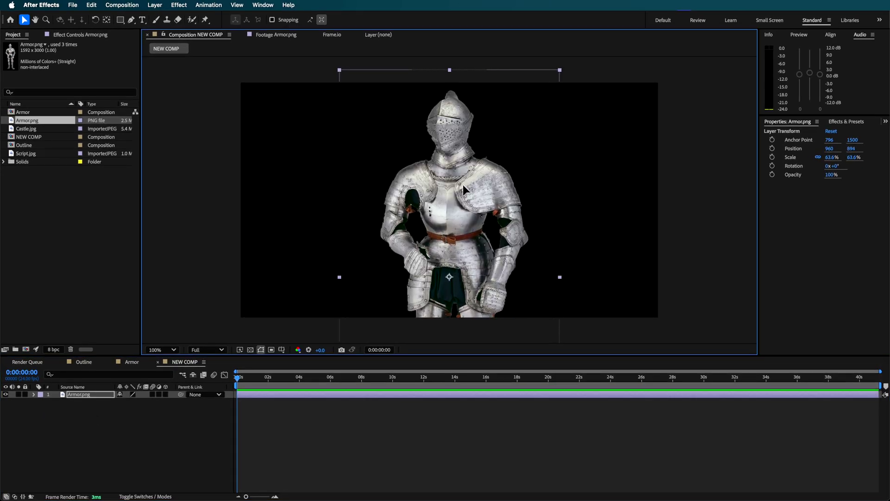
left_click_drag(462, 184, 458, 199)
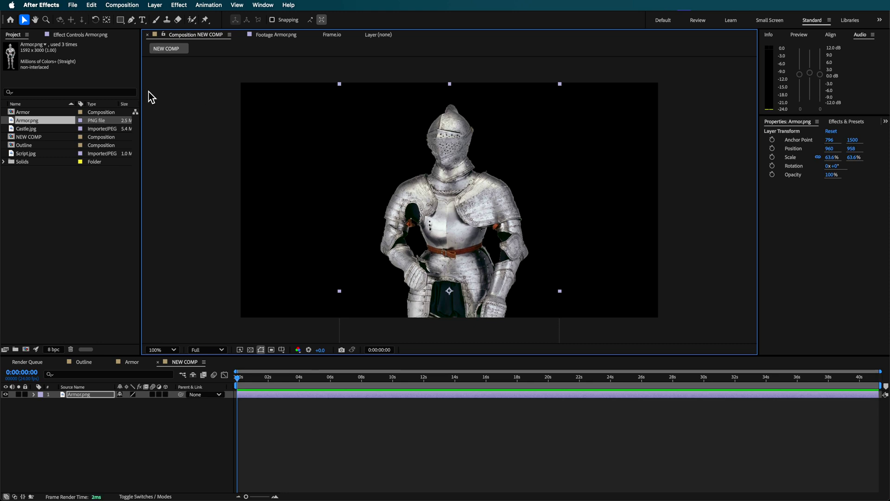
Apply Simple Choker to the armor layer with Choke Matte at -100 for a thick white halo
left_click(288, 5)
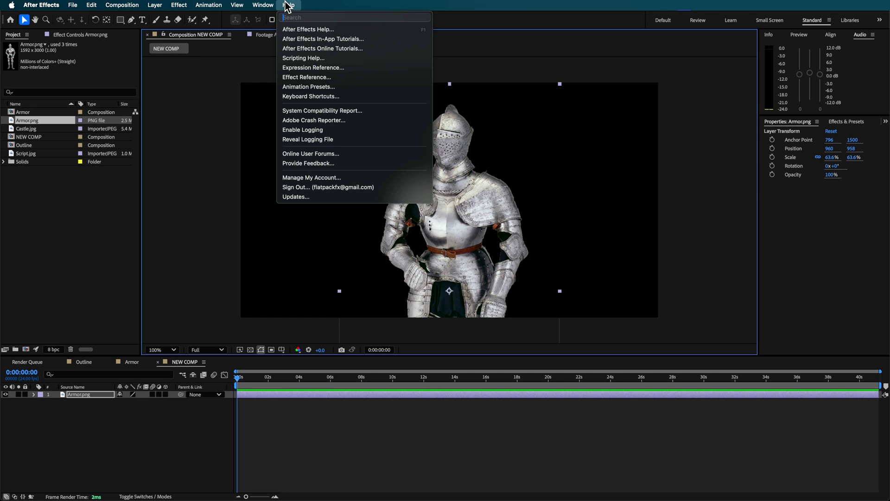
type("simple")
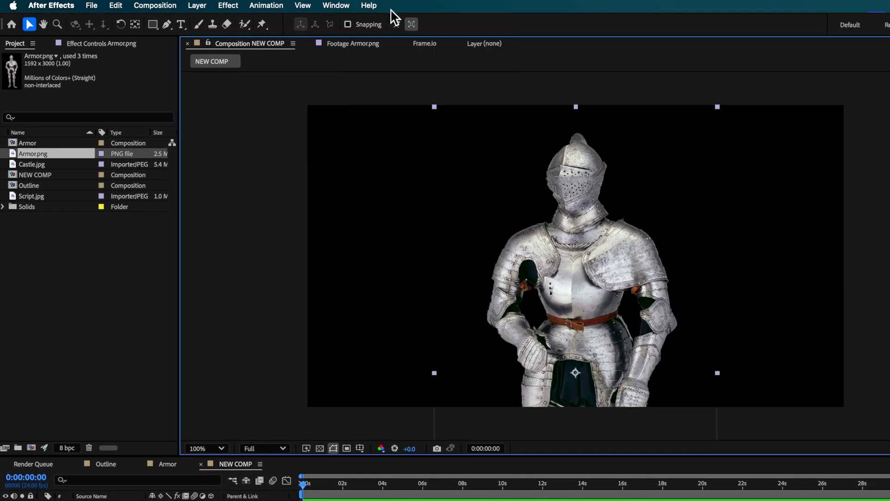
left_click(358, 5)
left_click(400, 62)
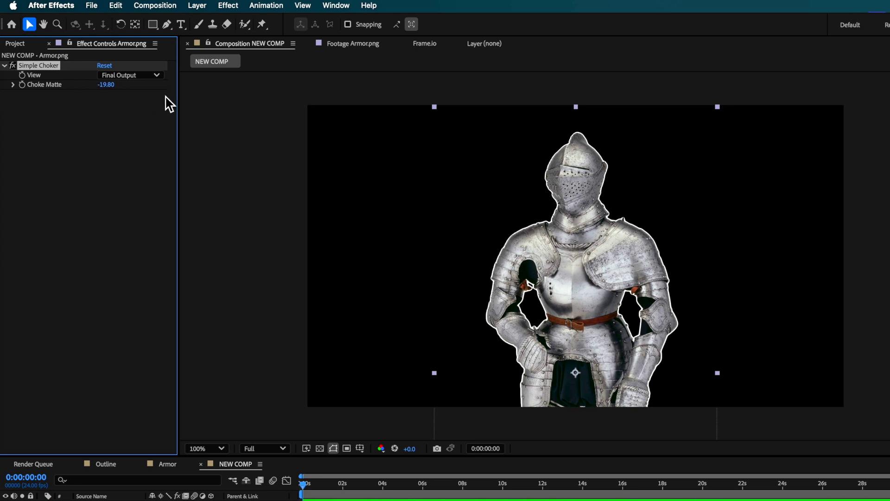
left_click_drag(6, 91, 40, 94)
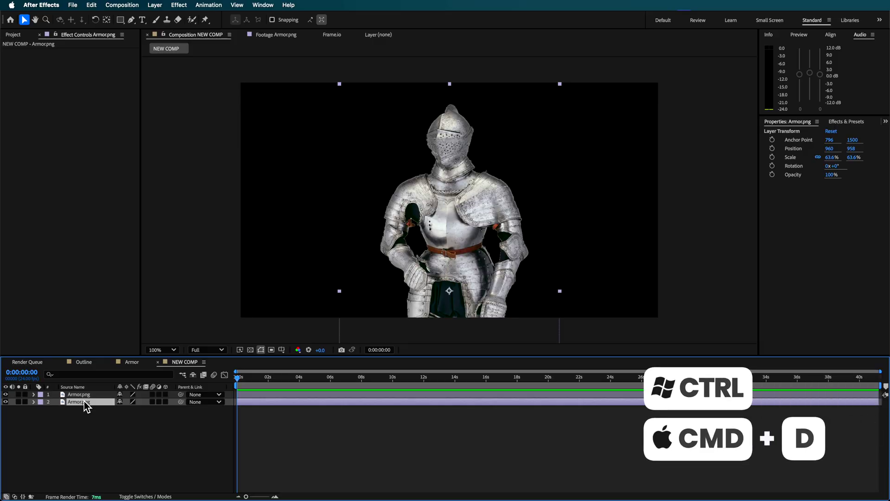
Apply Simple Choker at -82 to the duplicated armor layer and check it at about one second
left_click(289, 6)
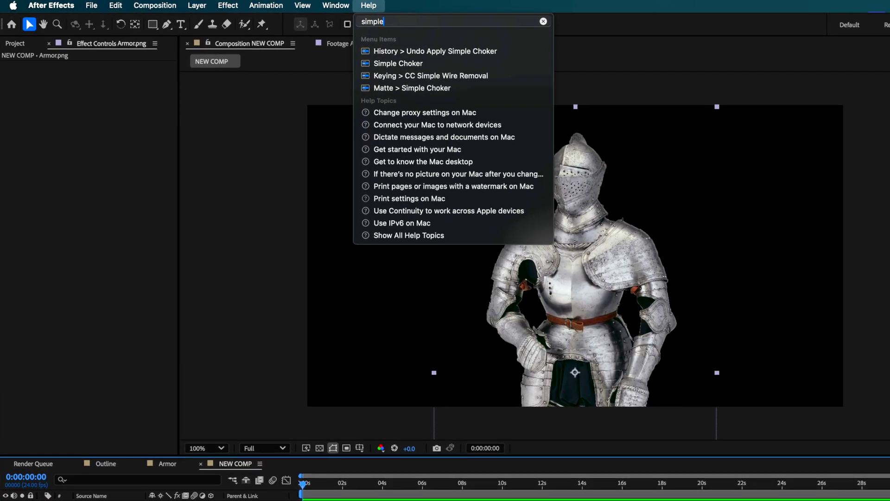
mouse_move(331, 77)
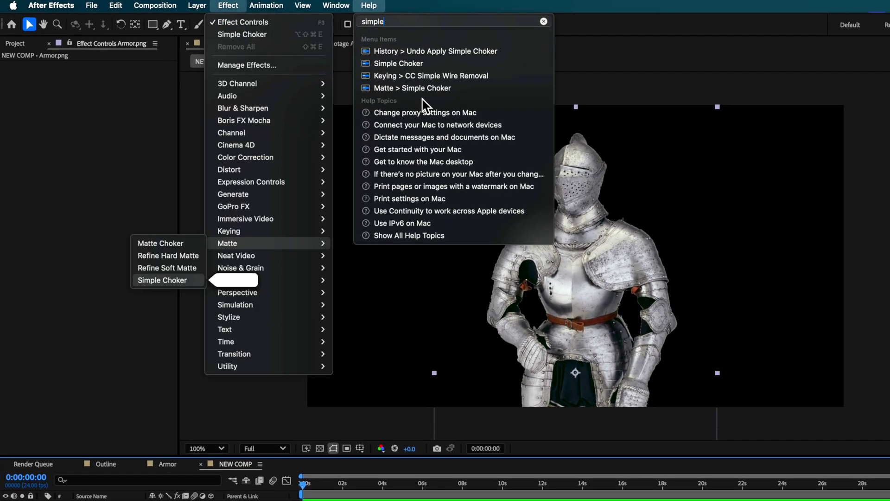
left_click(425, 88)
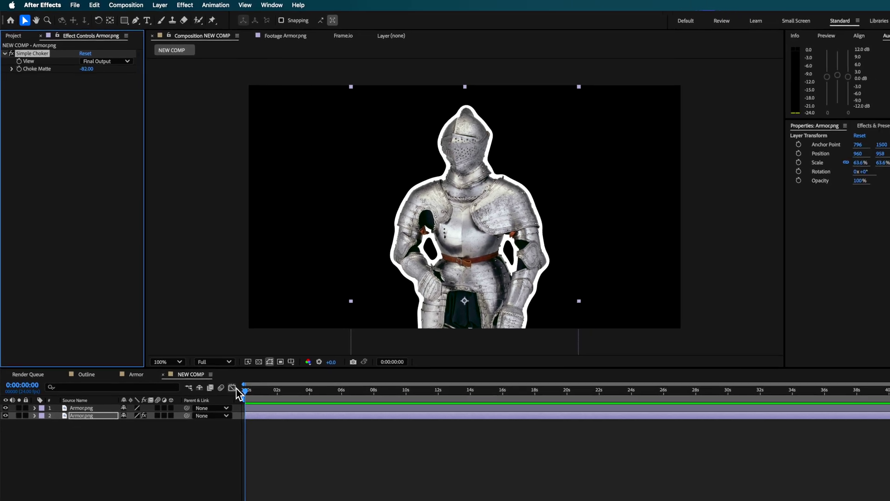
left_click_drag(245, 391, 262, 392)
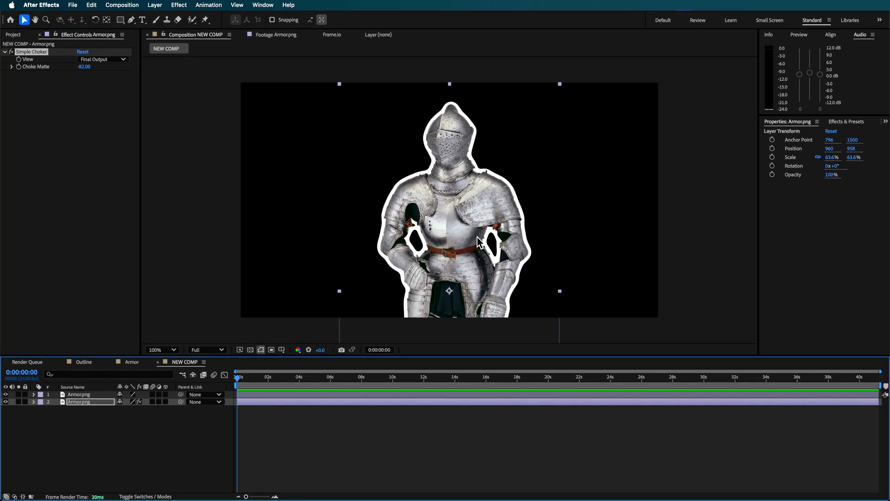
Add a white (FFFFFF) Fill effect to the lower armor copy, keeping its position in place
left_click_drag(479, 242, 475, 238)
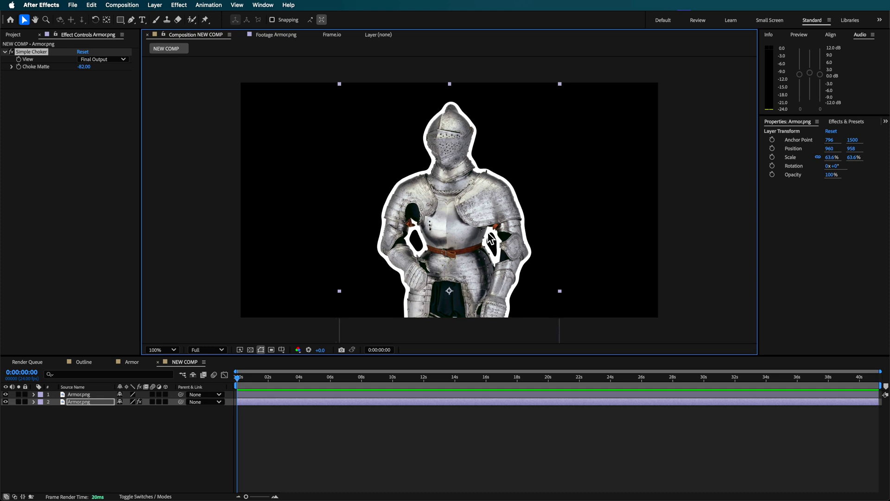
left_click(289, 5)
type("fill")
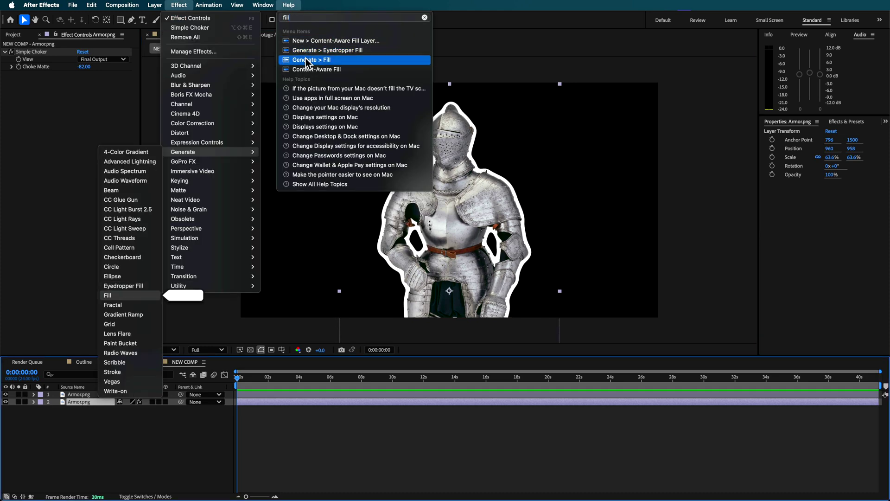
left_click(315, 60)
left_click(82, 97)
type("FFFFFF")
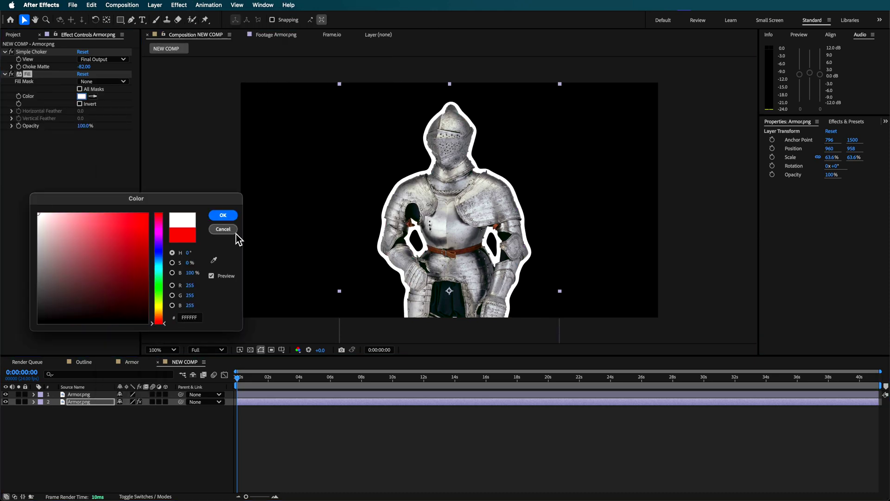
left_click(224, 213)
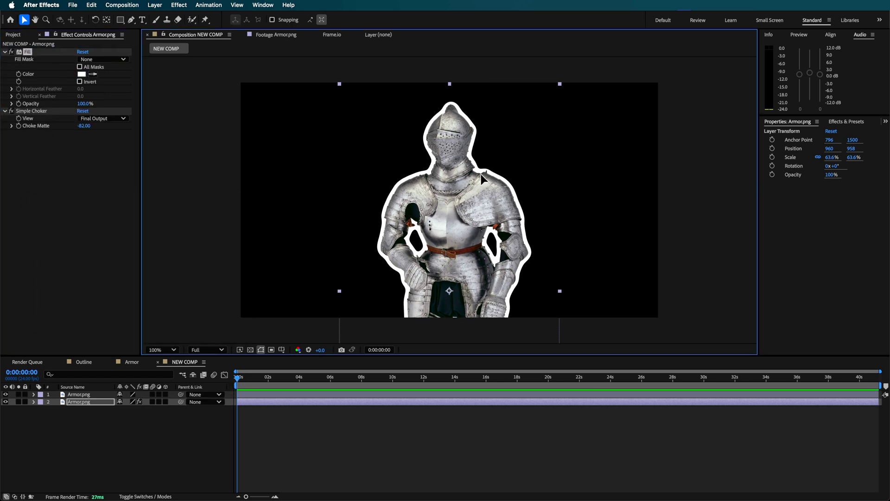
left_click_drag(480, 173, 447, 175)
key("super+z")
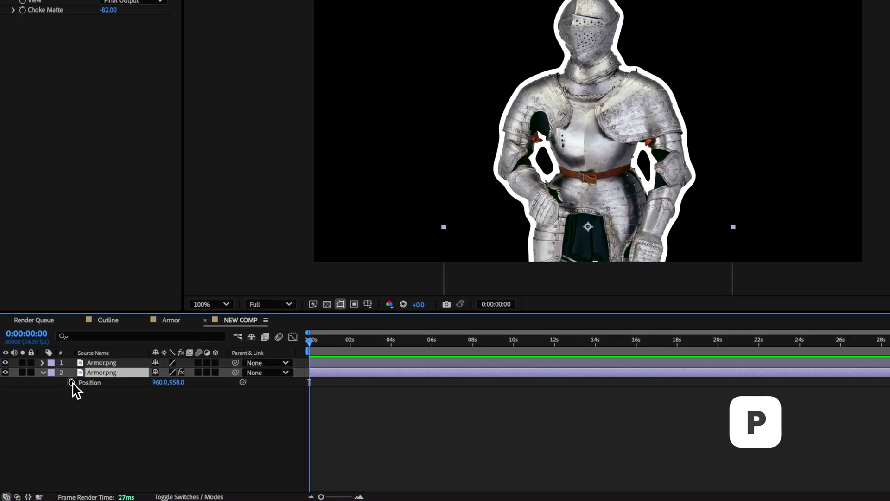
Add a wiggle(0.7,8) expression to the outline layer's Position and preview the jitter
left_click(73, 380, "alt")
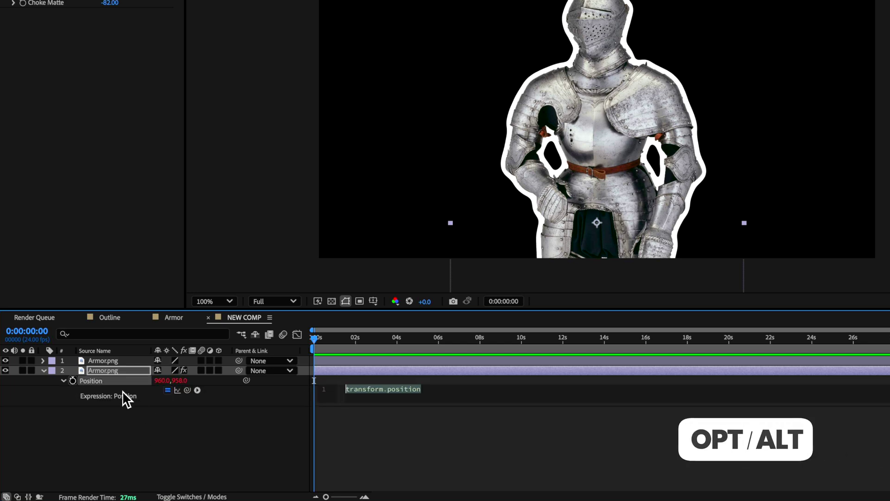
type("wiggle(0.7,8)")
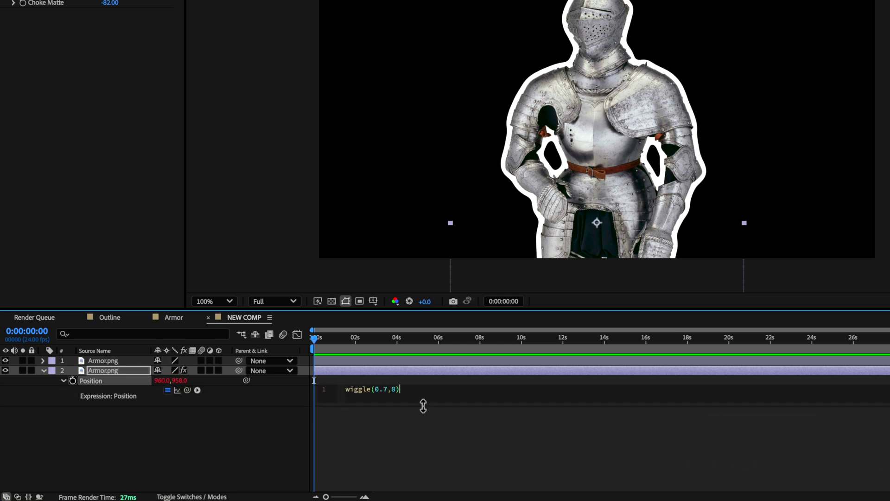
left_click(366, 425)
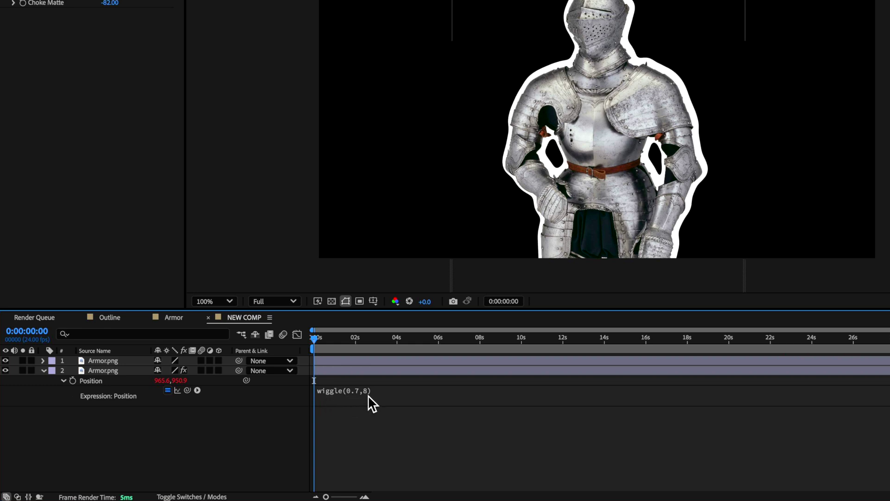
left_click_drag(376, 341, 316, 340)
key("space")
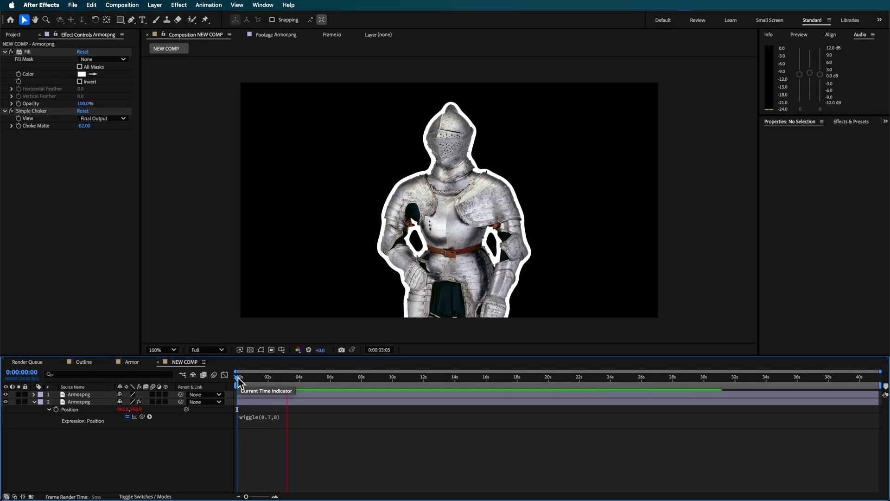
left_click(238, 403)
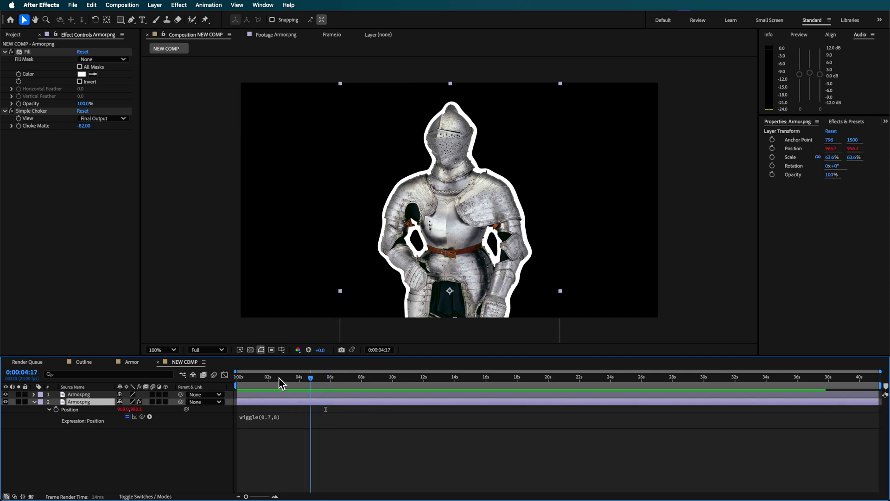
left_click(248, 377)
left_click(266, 393)
left_click_drag(181, 402, 78, 398)
left_click_drag(491, 289, 447, 289)
left_click_drag(258, 377, 208, 401)
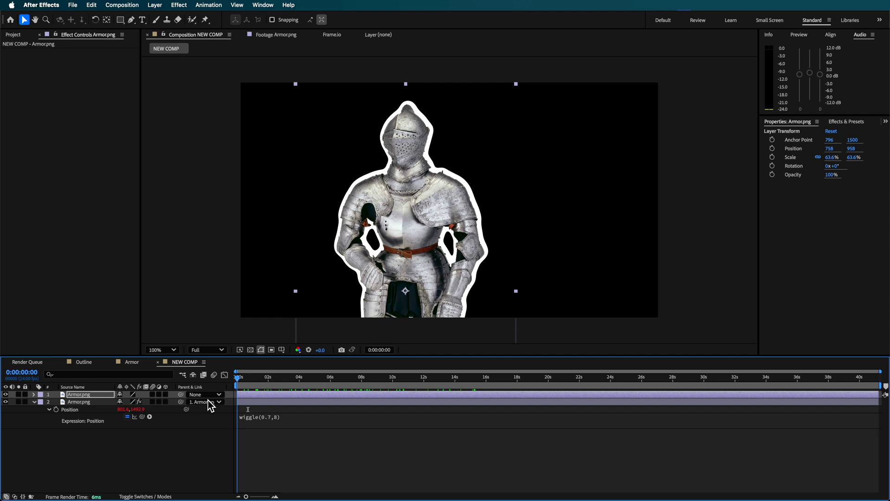
left_click(253, 415)
left_click(297, 415)
type("1")
left_click(343, 430)
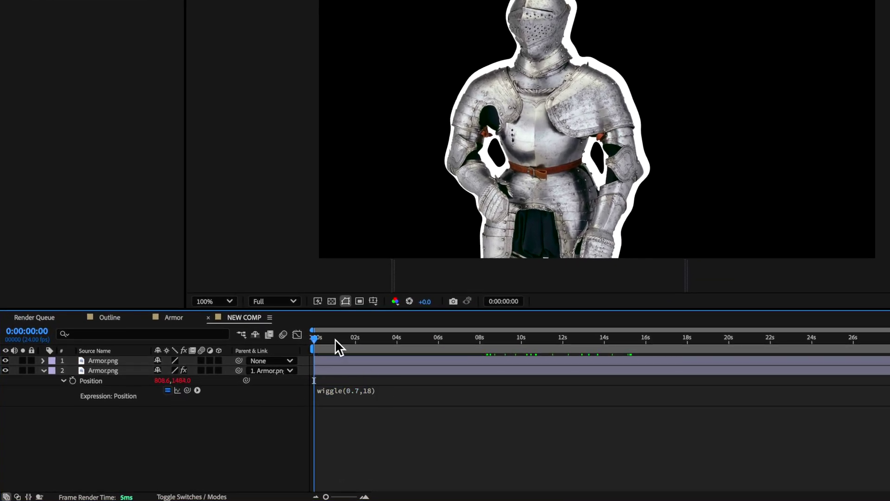
left_click_drag(335, 338, 450, 355)
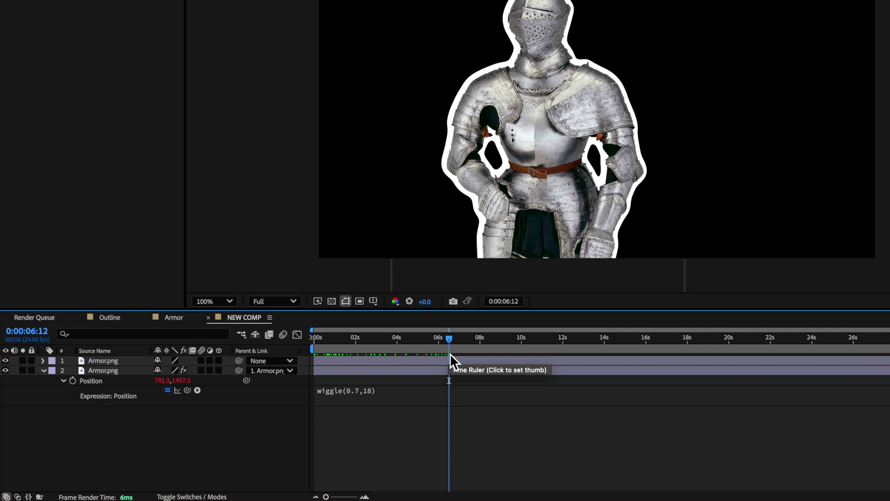
left_click(354, 393)
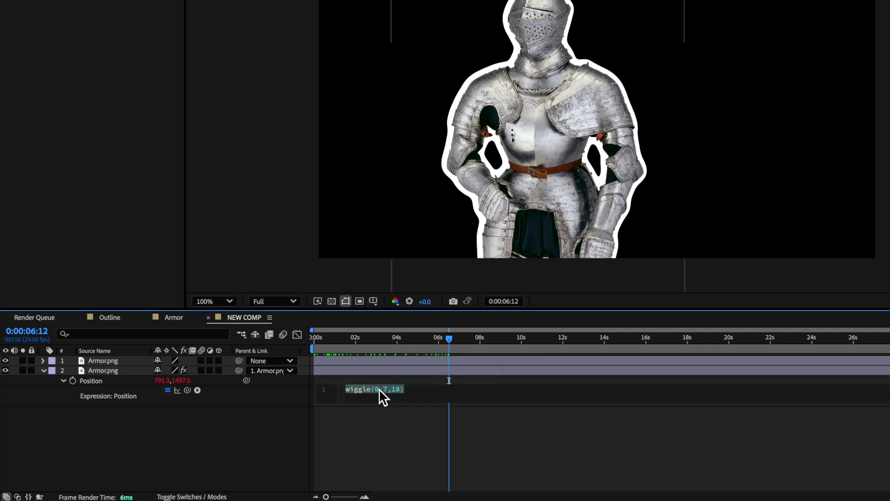
left_click(376, 389)
type("1")
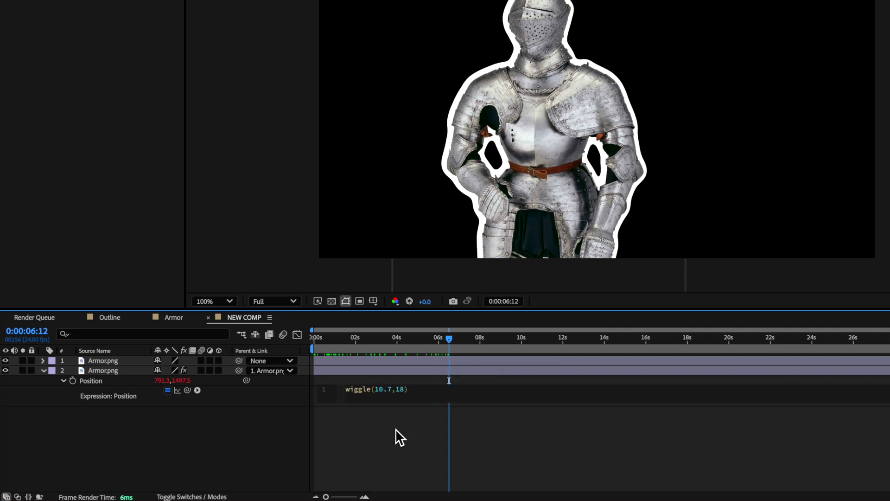
left_click(396, 429)
key("Home")
key("space")
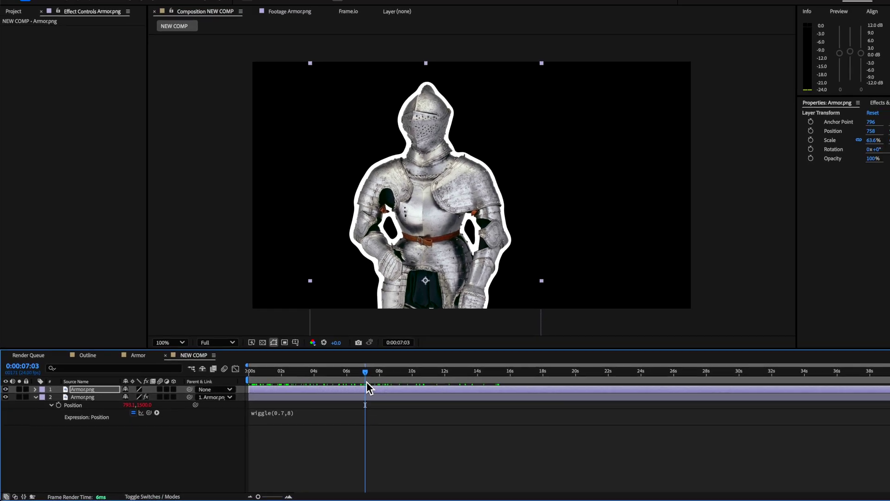
left_click(465, 352)
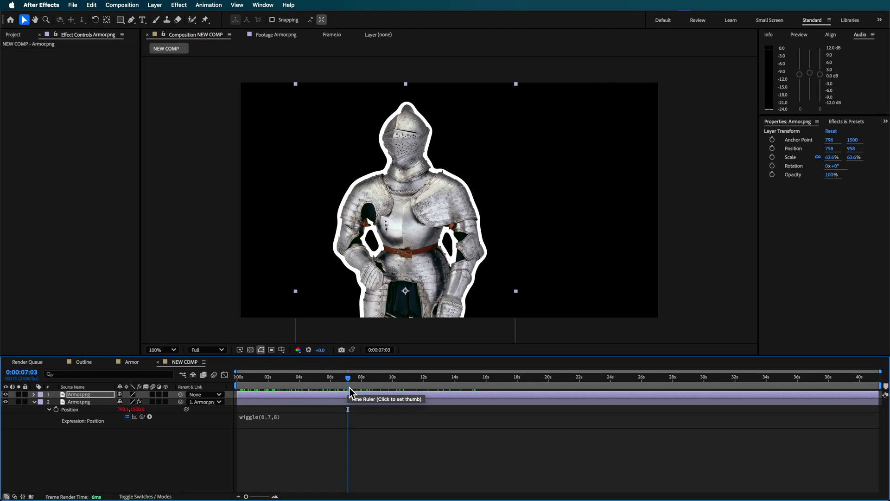
key("space")
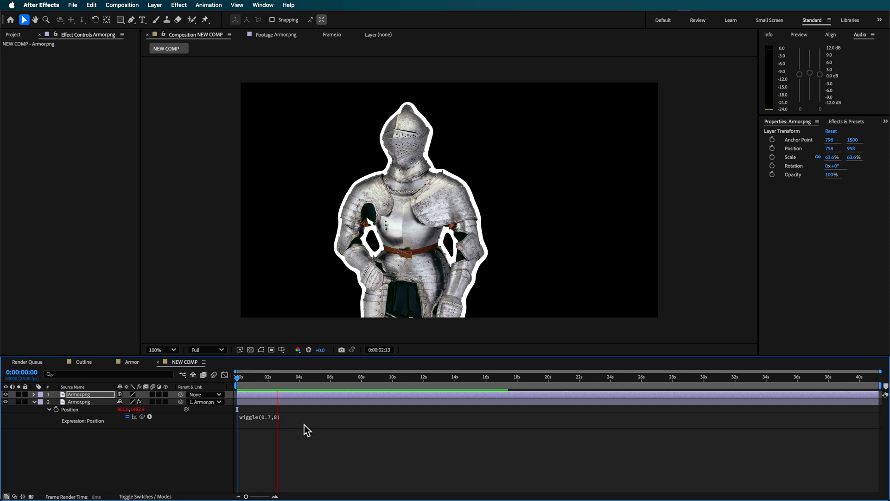
Pre-compose both Armor.png layers into Pre-comp 1 and move it right to 1524, 540
key("space")
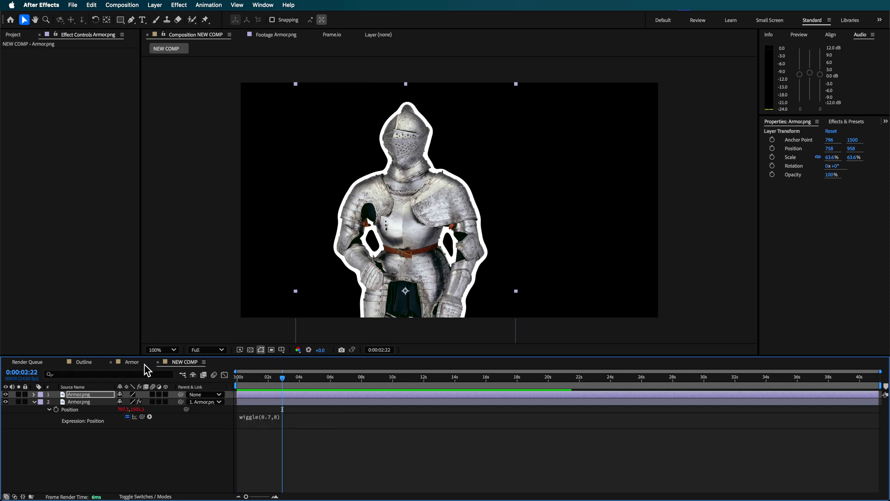
left_click(86, 401, "shift")
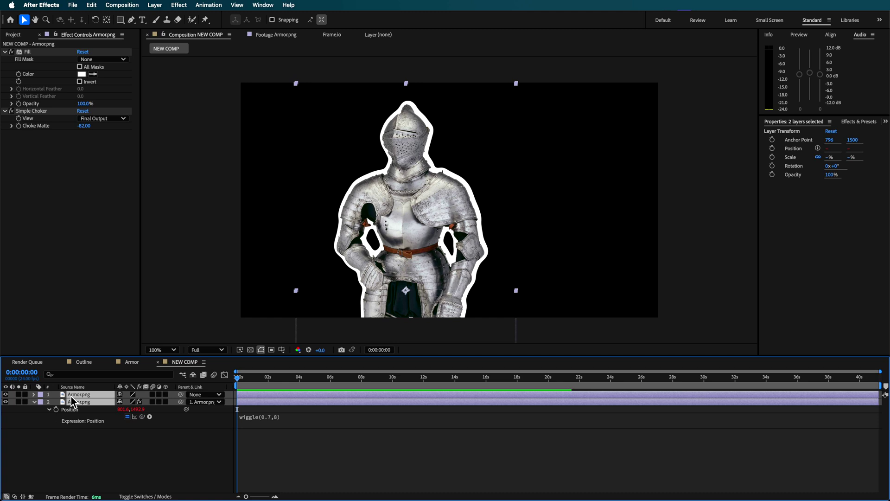
left_click(155, 5)
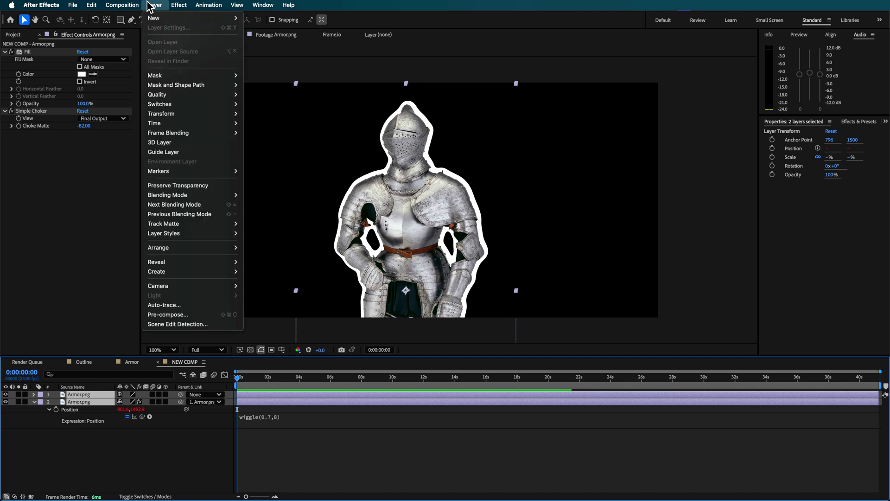
left_click(175, 315)
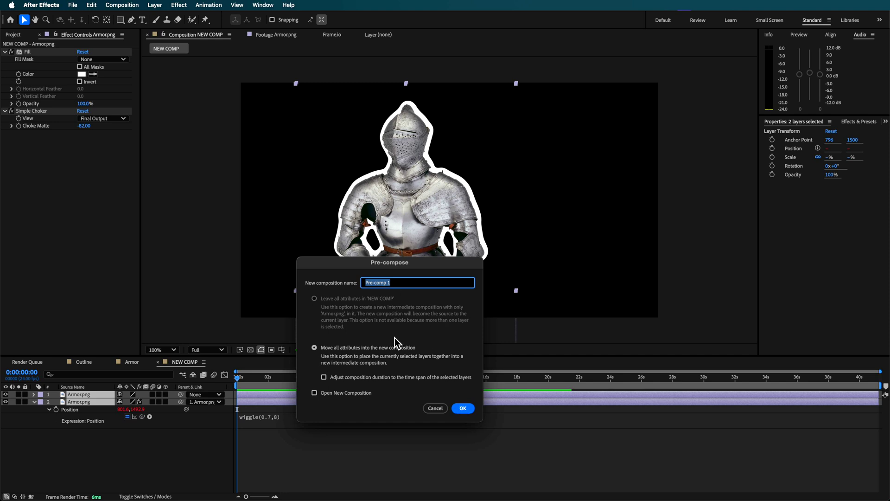
left_click(464, 409)
left_click_drag(239, 388, 99, 441)
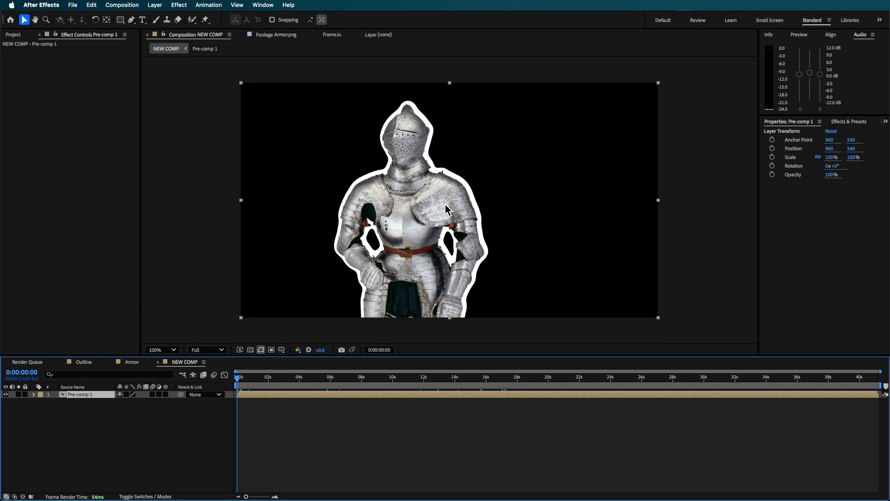
left_click_drag(419, 227, 544, 238)
Hide Pre-comp 1 and place Castle.jpg in the timeline beneath it
key("Return")
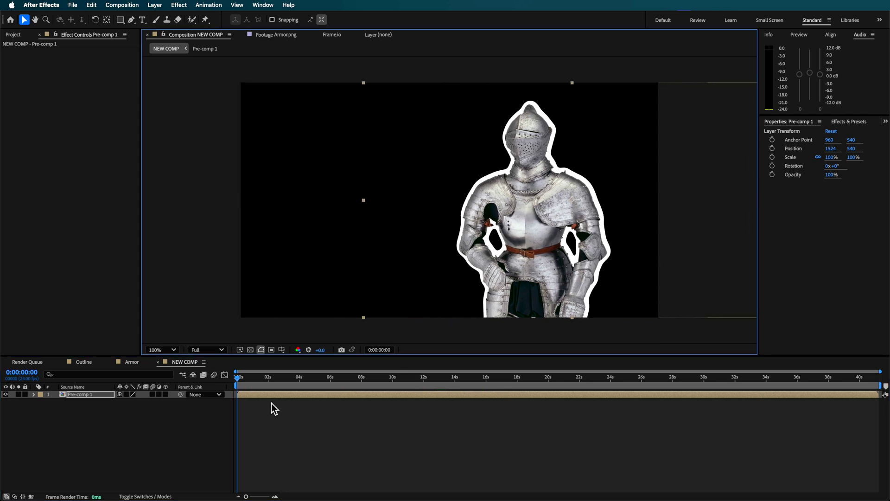
left_click(5, 394)
left_click(26, 438)
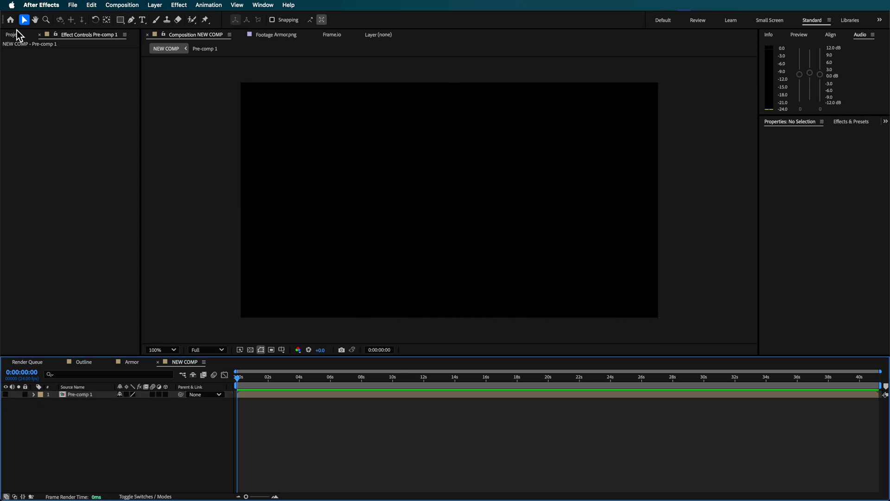
left_click(14, 35)
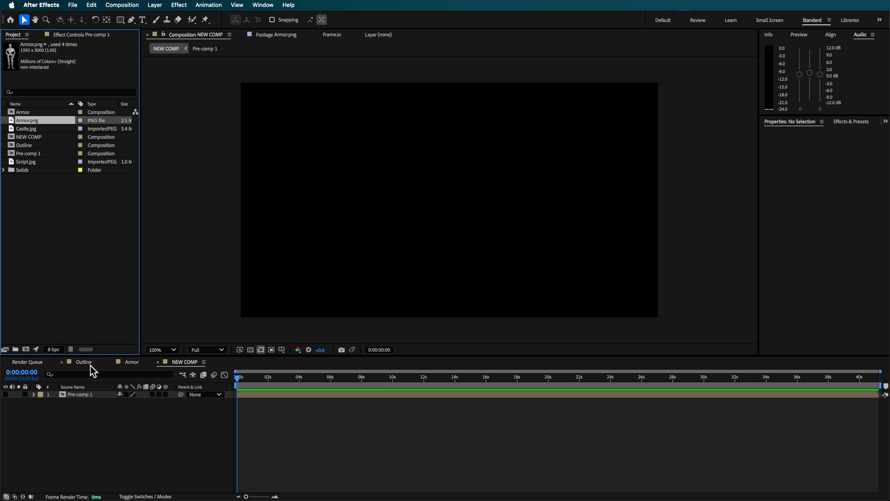
left_click(31, 162)
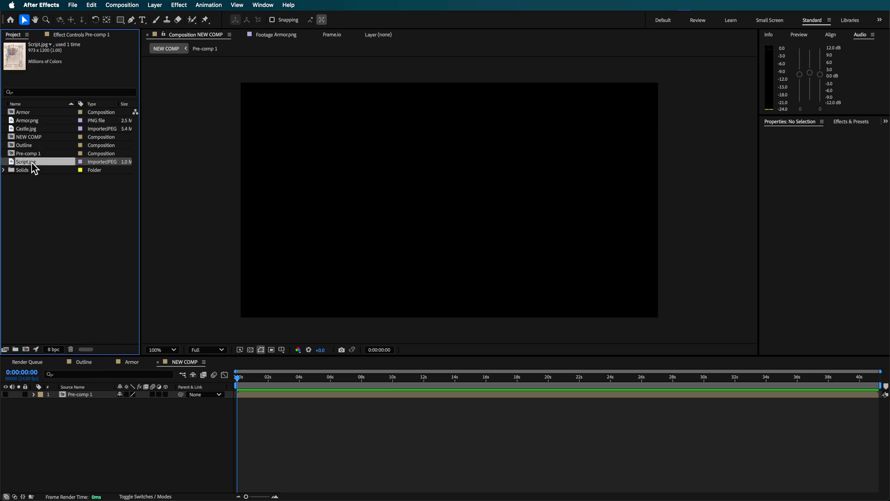
left_click(34, 129)
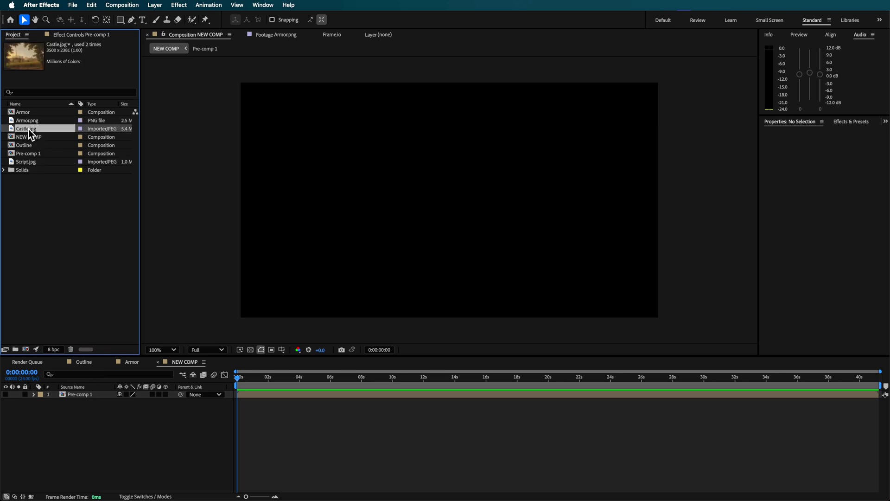
left_click_drag(28, 129, 77, 417)
left_click(76, 418)
Flip and scale Castle.jpg to -56.3% and nudge it up to 960, 520
scroll(427, 228, "down", 2)
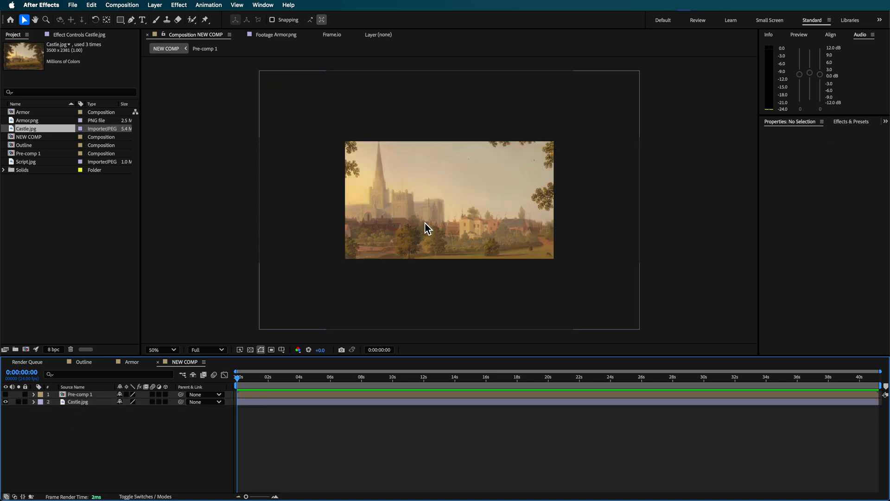
left_click(428, 228)
left_click_drag(259, 200, 561, 214)
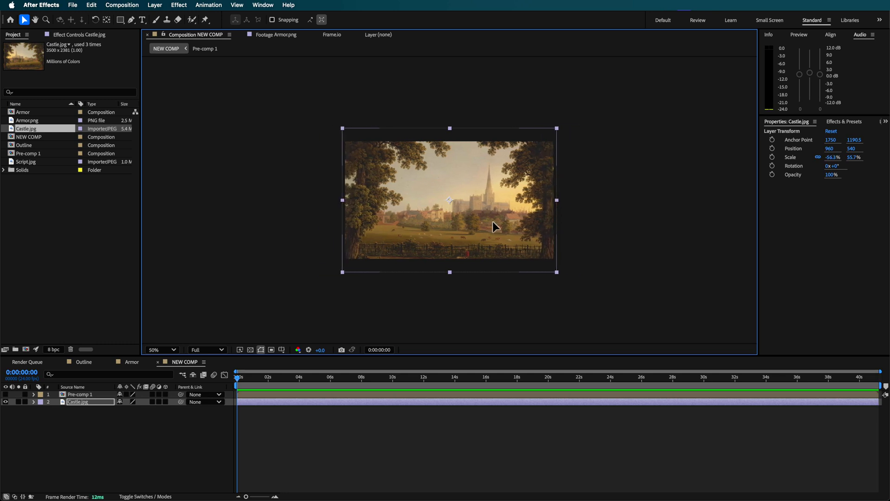
key("shift+Up")
key("shift+Up")
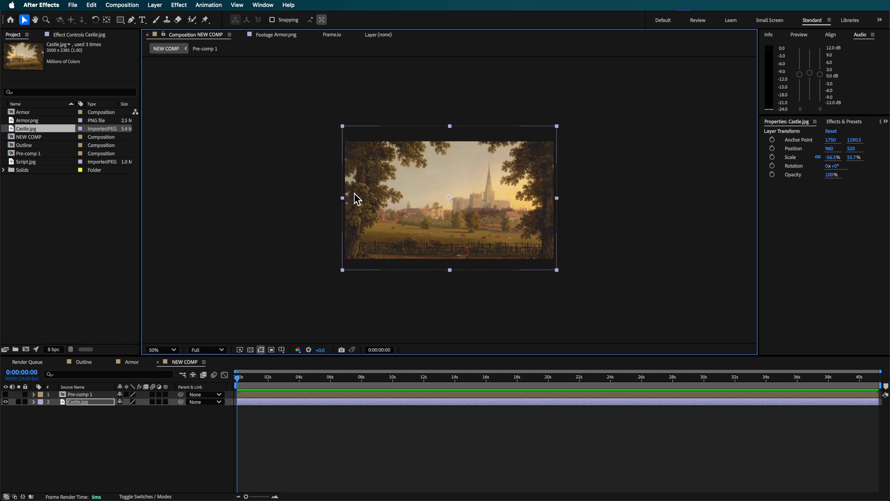
key("F3")
key("/")
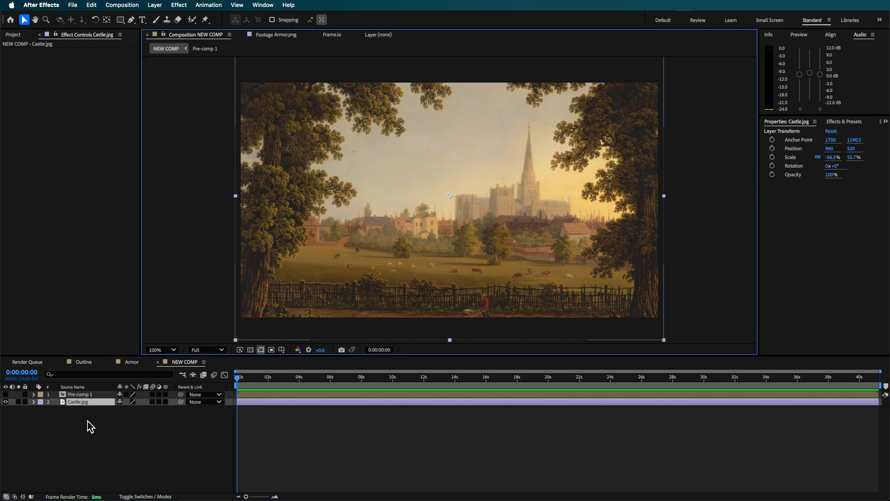
left_click(74, 415)
Add a black solid below Pre-comp 1 and set its opacity to 45%
right_click(68, 410)
mouse_move(126, 388)
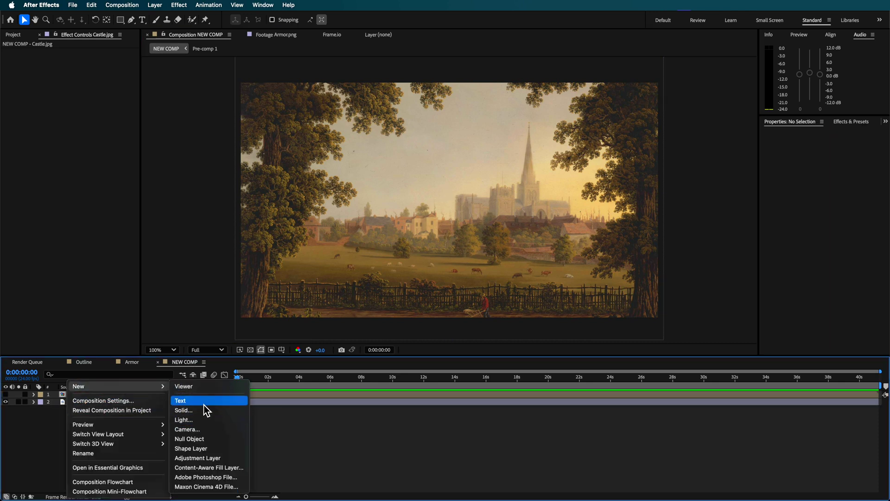
left_click(199, 413)
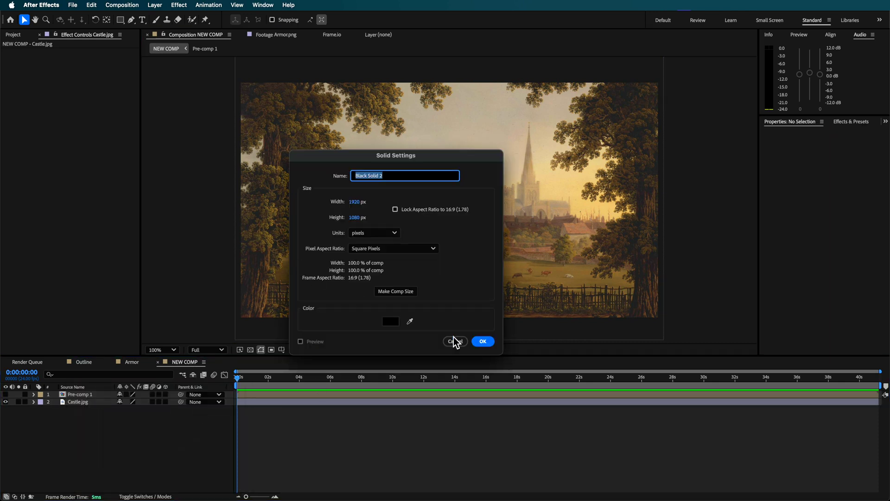
left_click(392, 323)
left_click(223, 213)
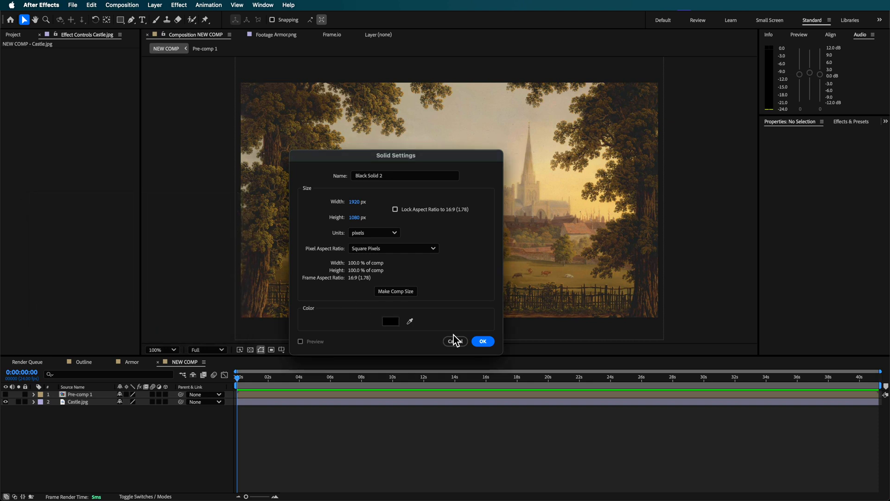
left_click(483, 341)
left_click_drag(70, 394, 334, 236)
key("t")
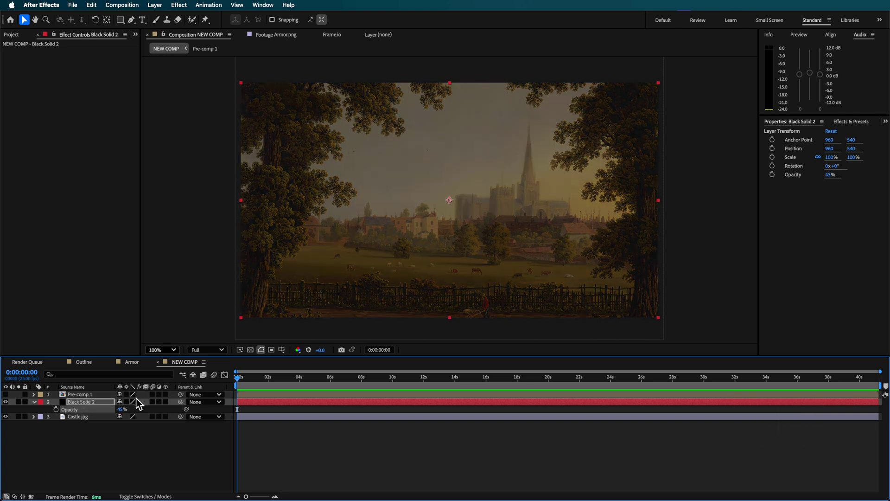
left_click(70, 425)
left_click(83, 405)
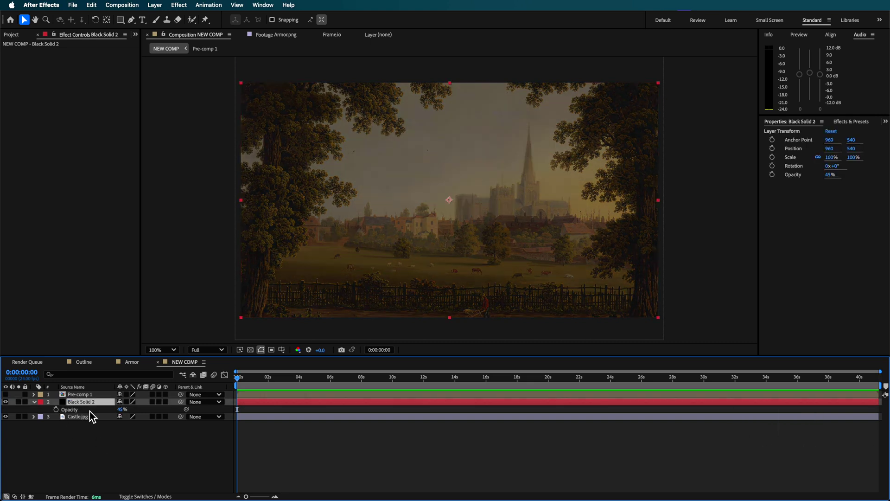
right_click(63, 443)
Create a new solid named Grid and move it lower in the layer stack
mouse_move(121, 386)
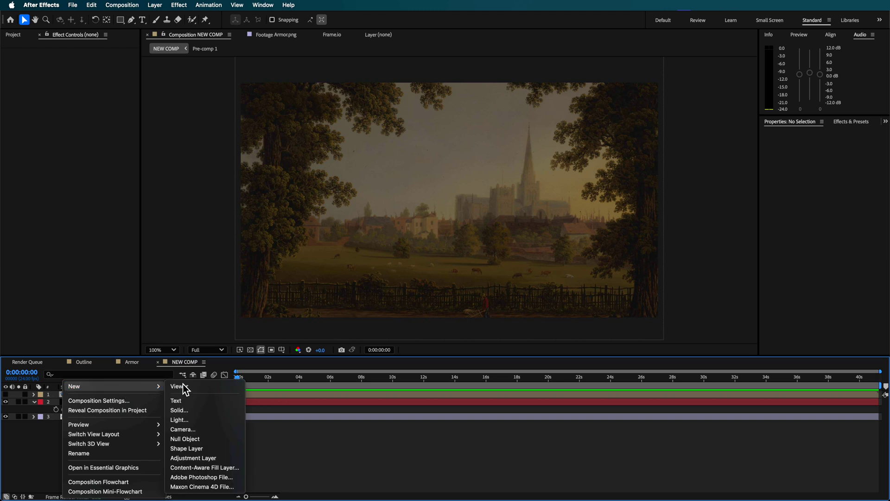
left_click(197, 410)
type("Grid")
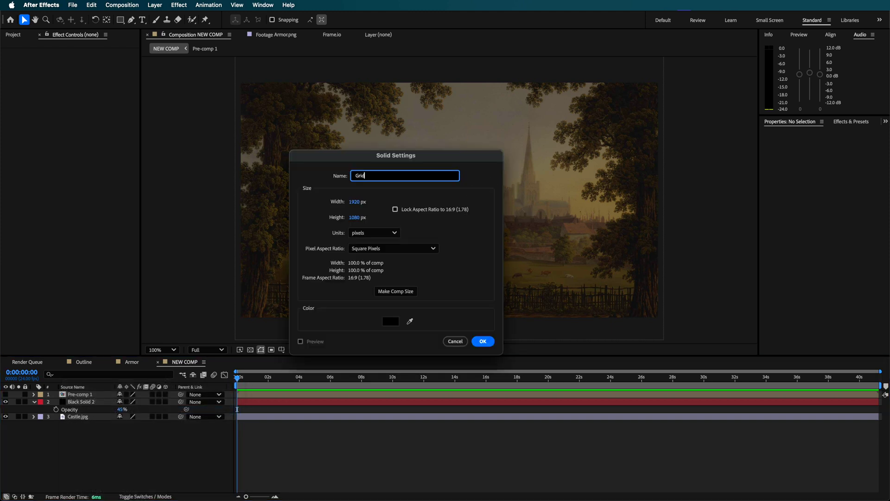
key("Return")
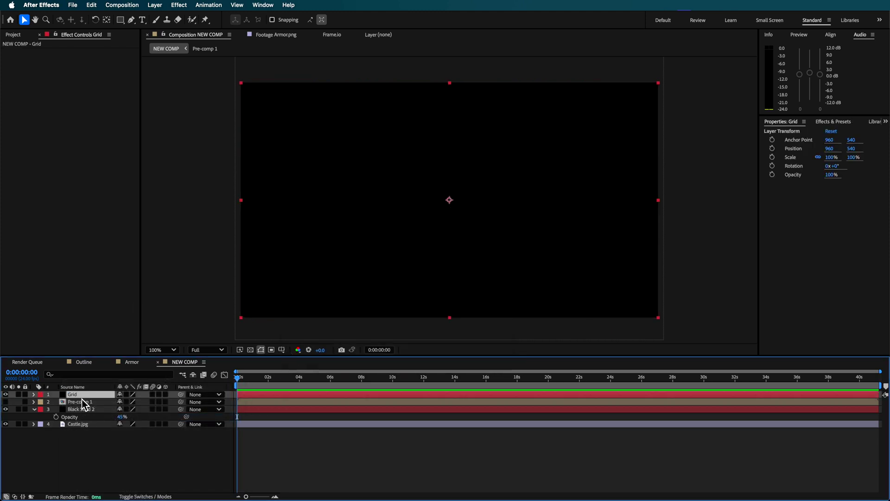
left_click_drag(79, 395, 81, 400)
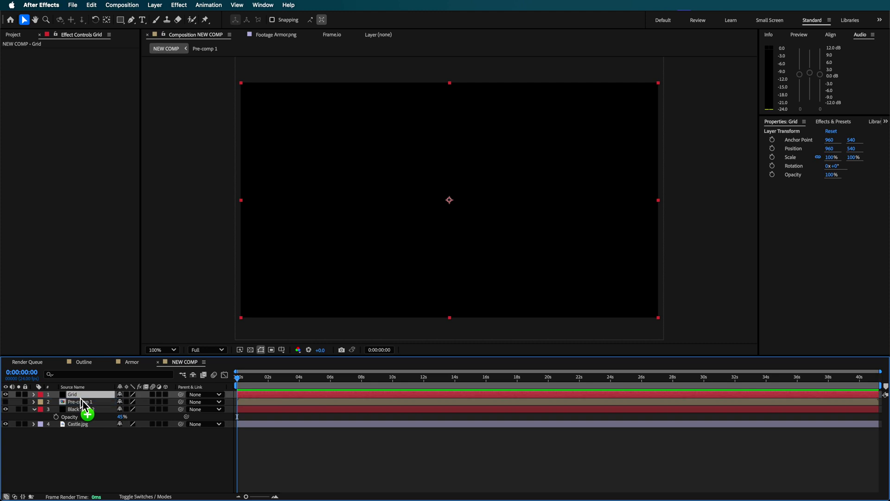
Apply the Grid effect sized by Width Slider (200.5) with a border of 3
left_click(288, 6)
type("grid")
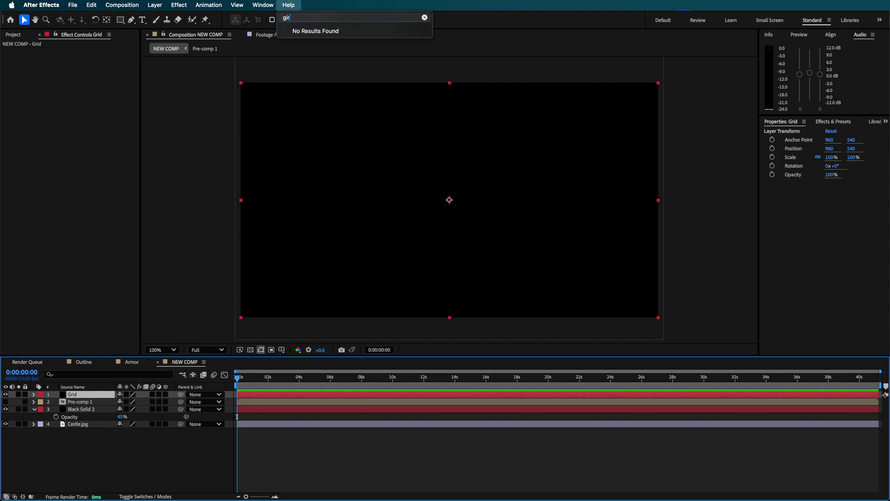
left_click(342, 65)
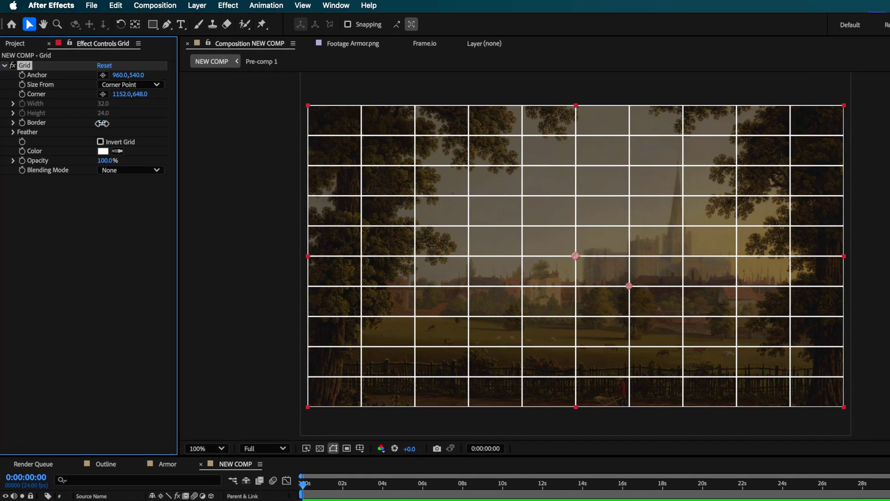
left_click_drag(100, 123, 100, 123)
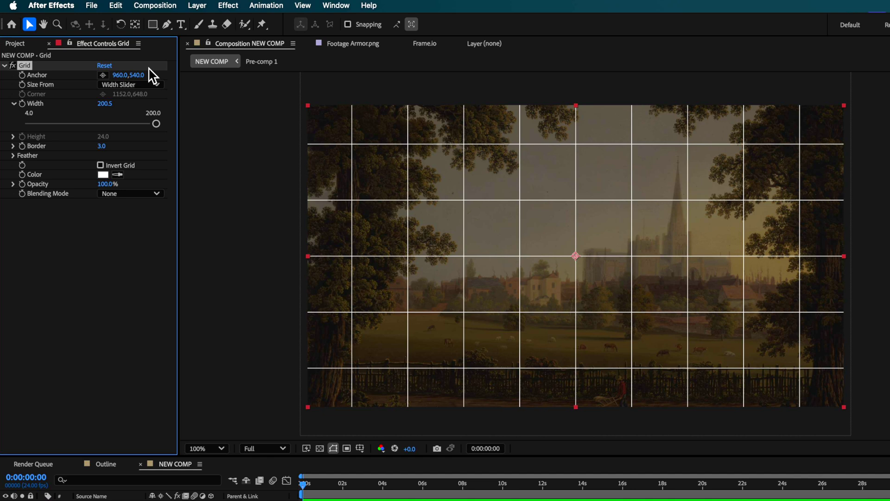
left_click(143, 85)
left_click(138, 108)
left_click_drag(104, 145, 98, 145)
left_click(105, 146)
type("3")
key("Return")
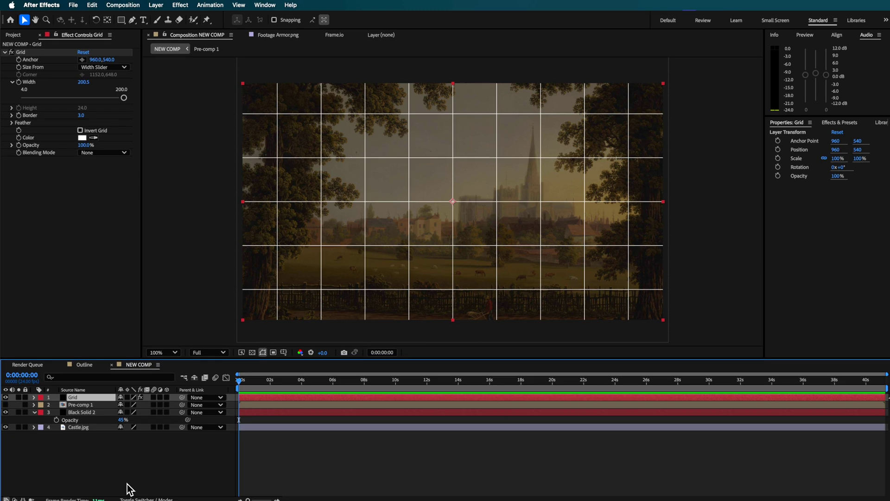
Set the Grid layer's blend mode to Overlay
left_click(154, 496)
left_click(140, 395)
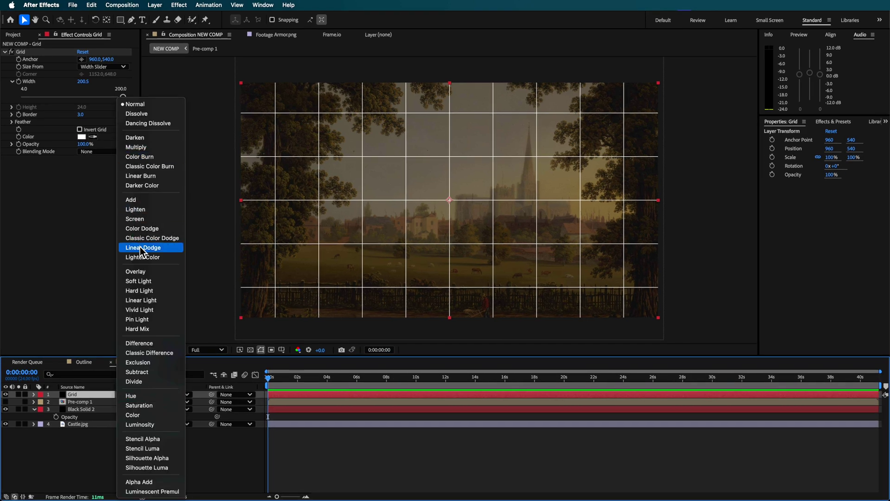
left_click(139, 271)
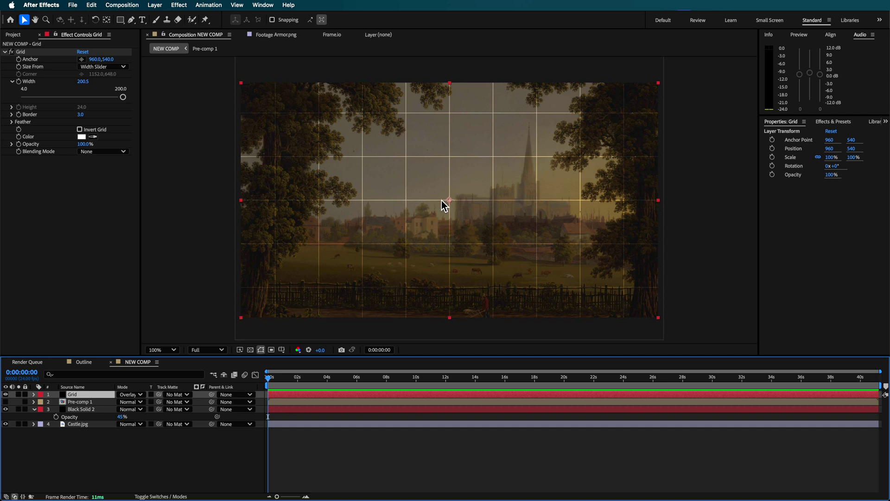
left_click(96, 450)
left_click(84, 393)
left_click(64, 440)
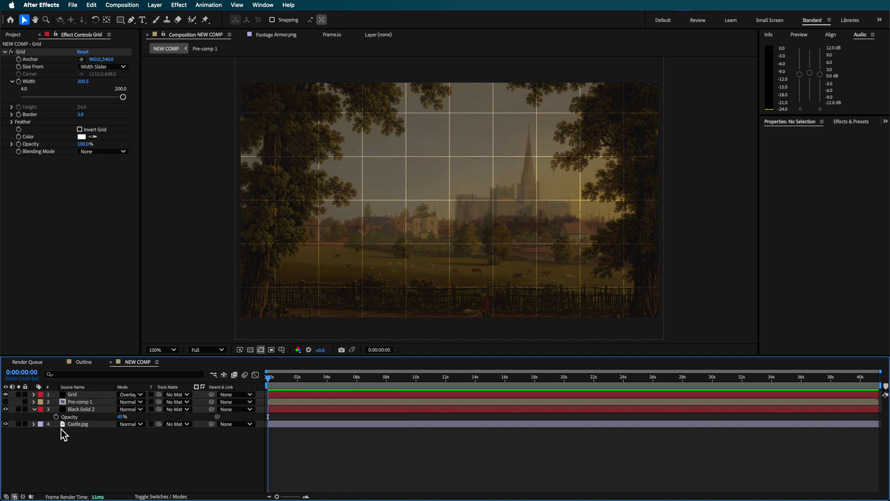
left_click(75, 402)
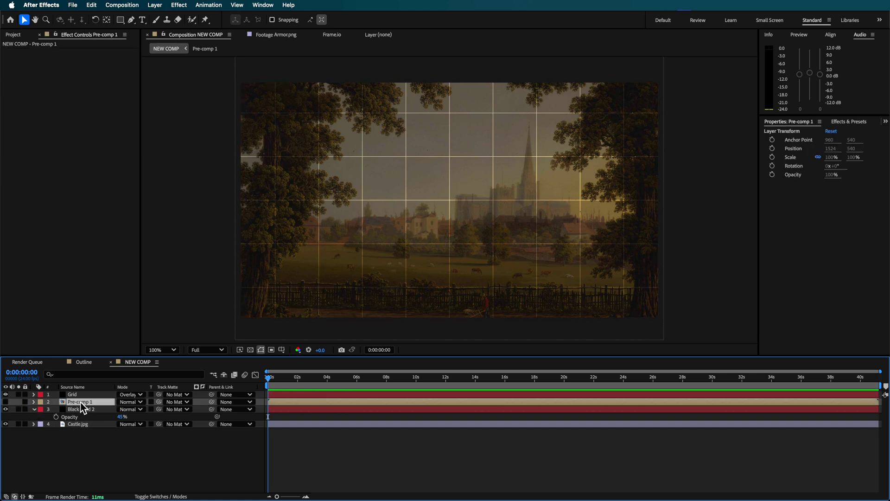
Move Pre-comp 1 above Grid and add an adjustment layer with Hue/Saturation Master Saturation -50
left_click_drag(82, 408, 81, 394)
right_click(79, 441)
mouse_move(117, 388)
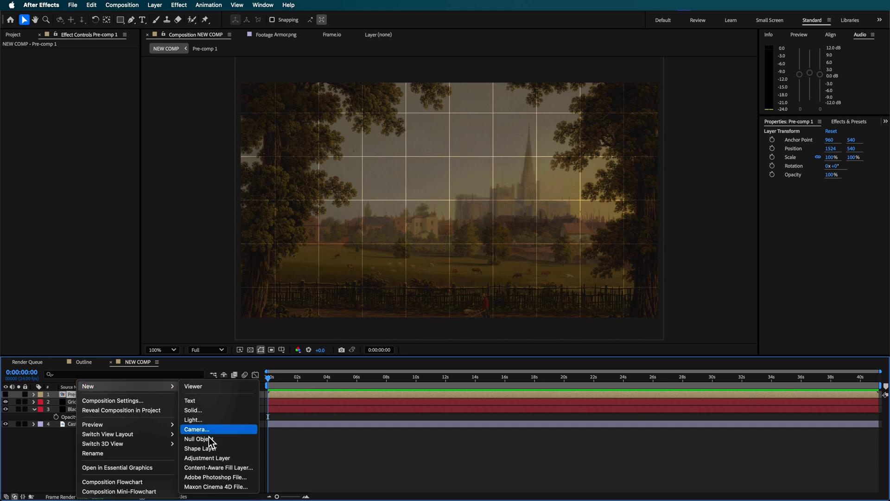
left_click(207, 458)
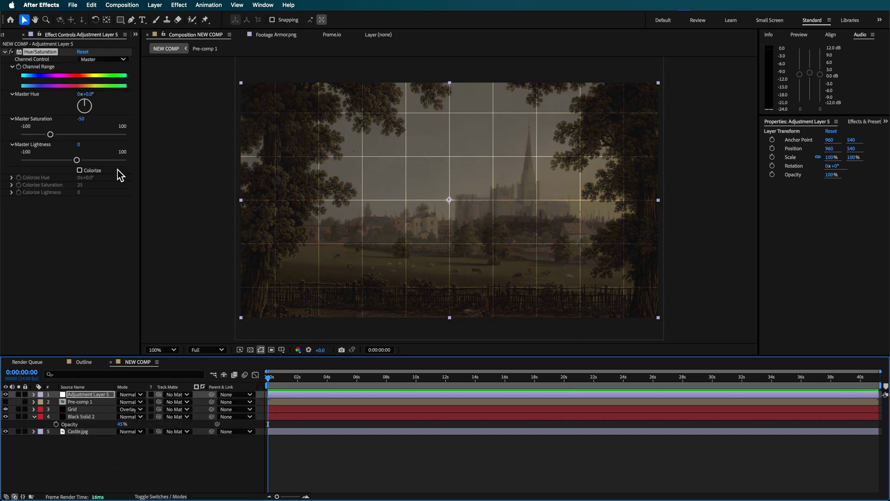
left_click(32, 56)
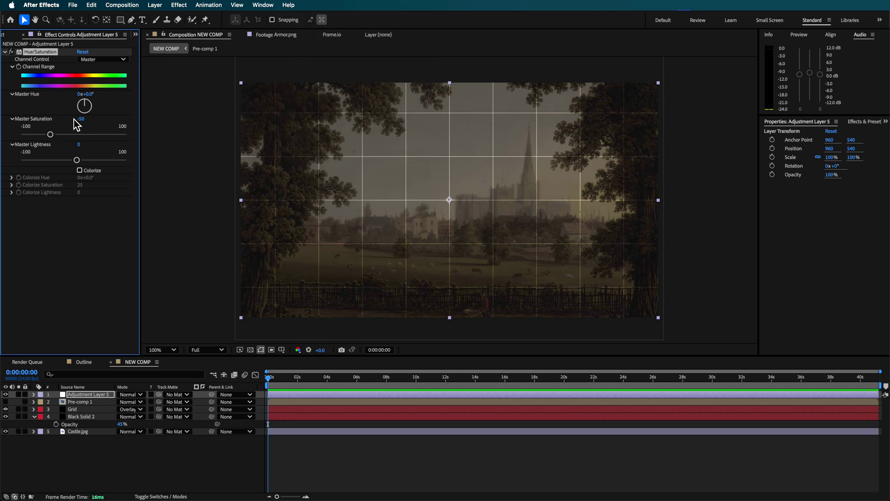
mouse_move(64, 134)
left_mouse_down()
mouse_move(82, 135)
mouse_move(55, 145)
left_mouse_up()
Lower the Grid layer's opacity to 20% so its lines sit faintly over the castle
left_click(95, 463)
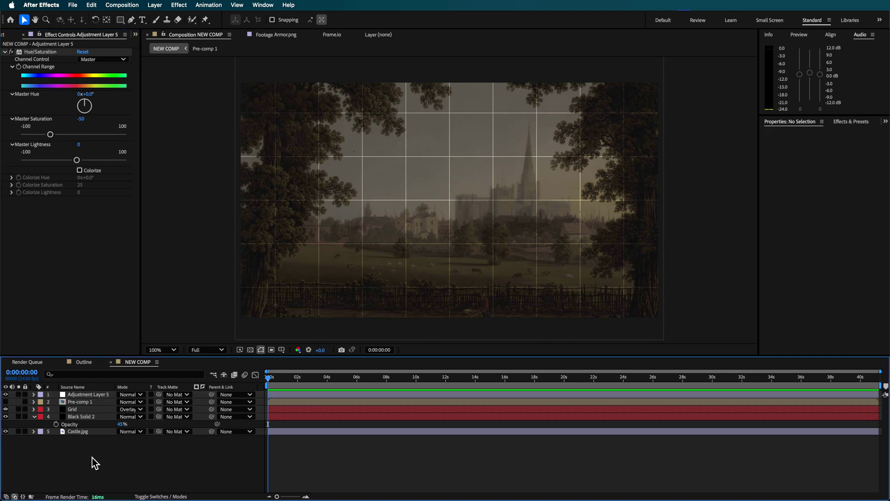
left_click(84, 411)
key("t")
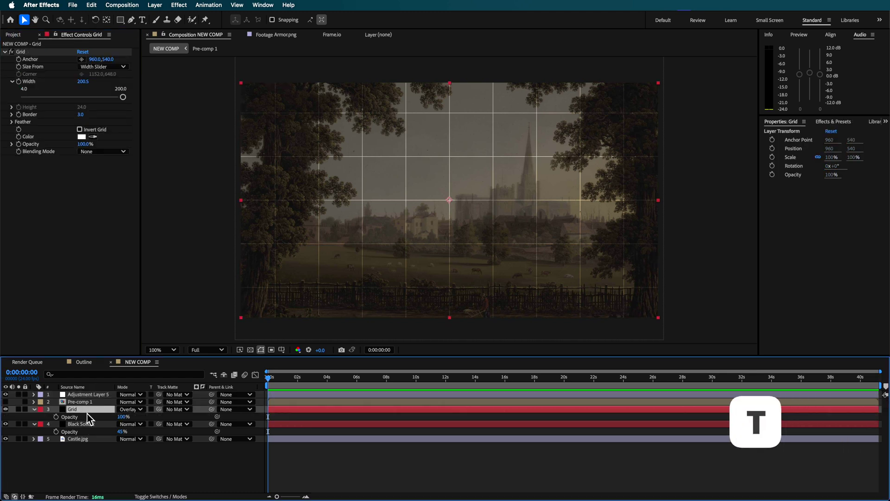
left_click_drag(123, 417, 95, 423)
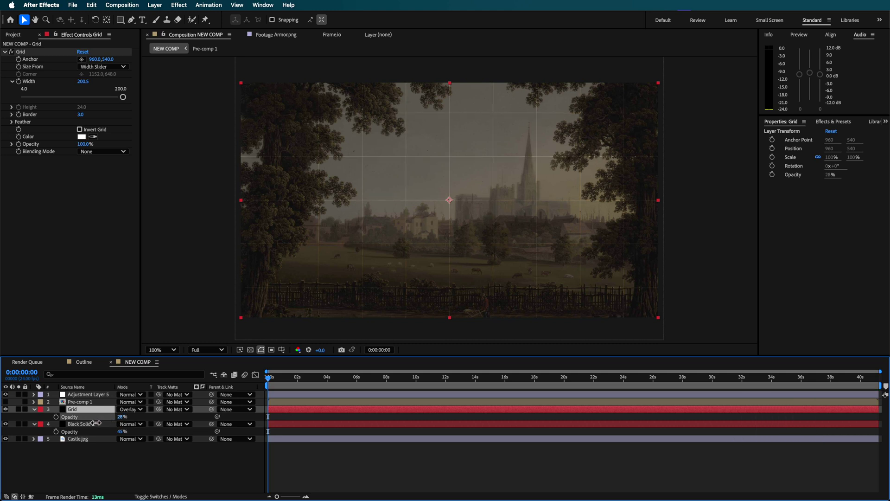
left_click(284, 461)
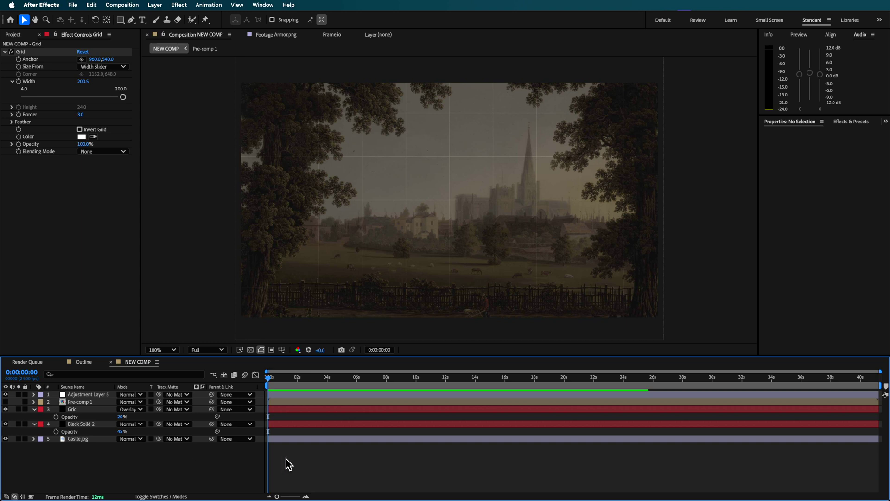
left_click_drag(288, 379, 268, 389)
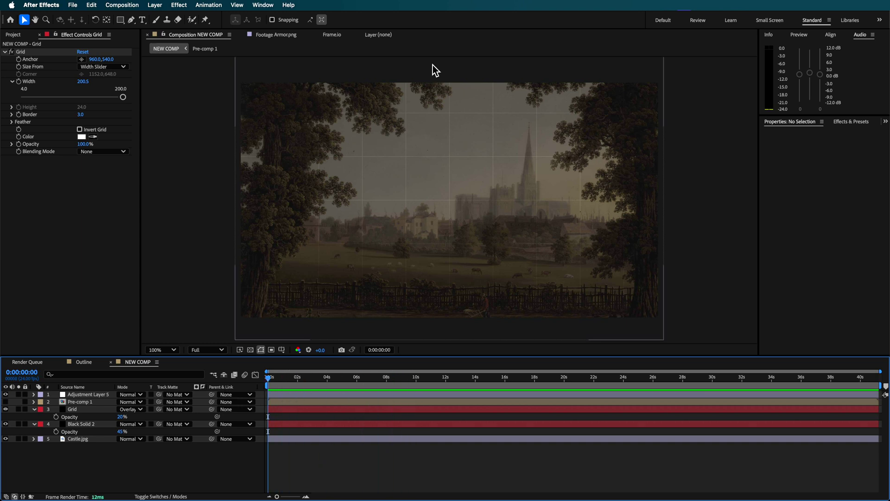
Make Pre-comp 1 visible and move it to the top of the layer stack
left_click(6, 402)
left_click(77, 401)
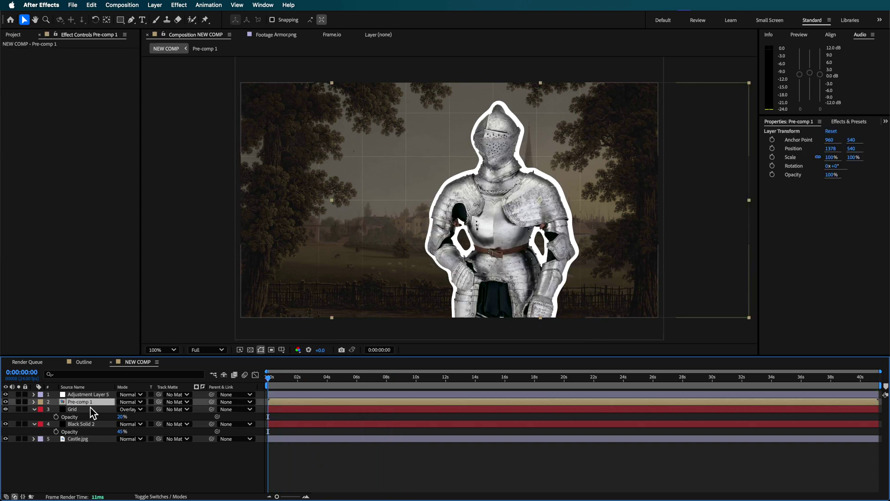
left_click_drag(80, 404, 278, 374)
left_click_drag(559, 194, 552, 191)
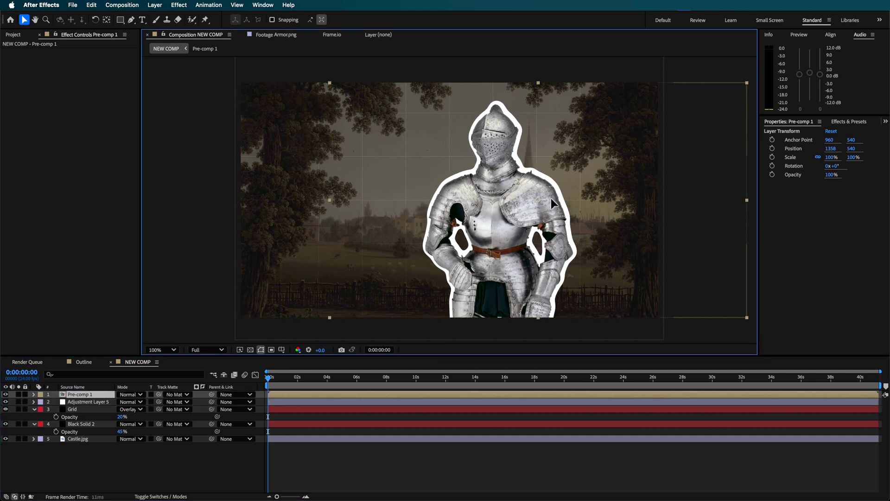
key("Left")
key("Left")
key("Left")
key("Left")
key("Left")
key("Left")
key("Left")
key("Left")
key("Left")
key("Left")
key("Left")
key("Left")
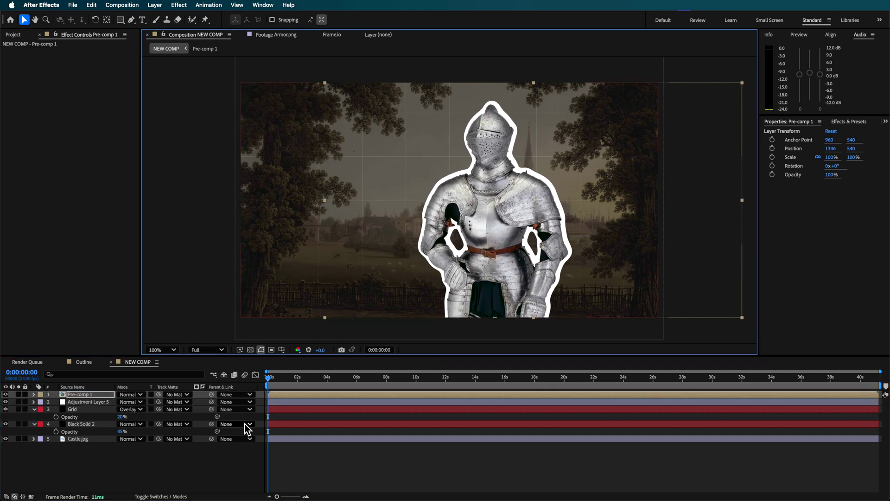
Blend Pre-comp 1 in Lighten mode and move the knight right to position 1438, 540
left_click(188, 386)
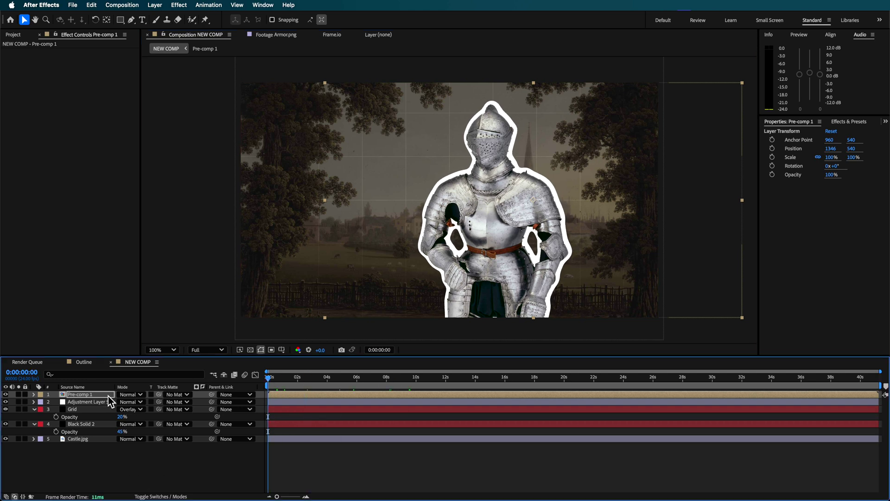
left_click(139, 394)
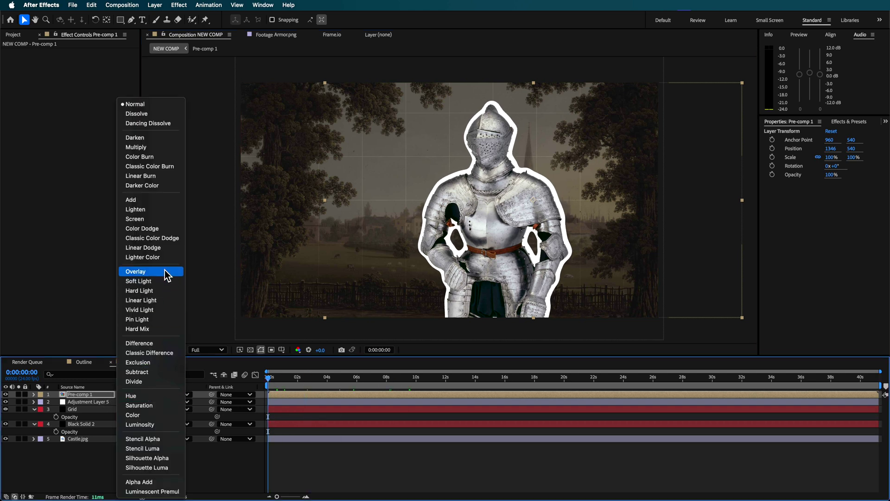
left_click(154, 209)
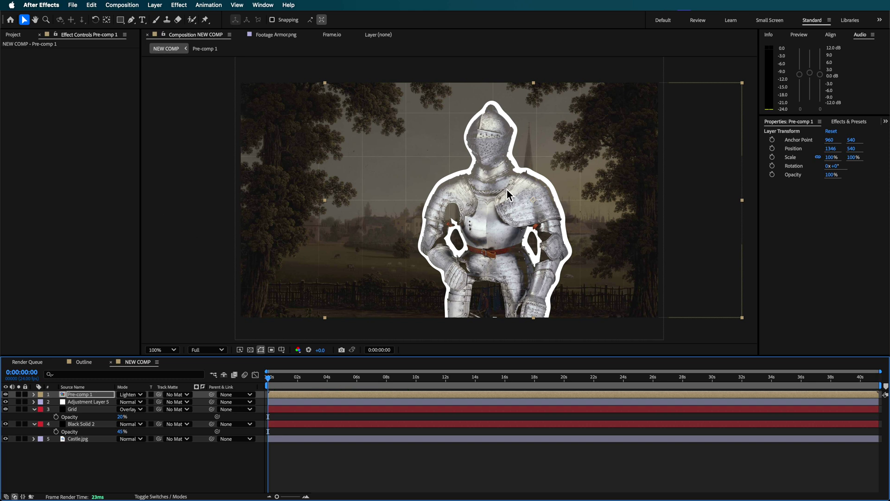
left_click(137, 397)
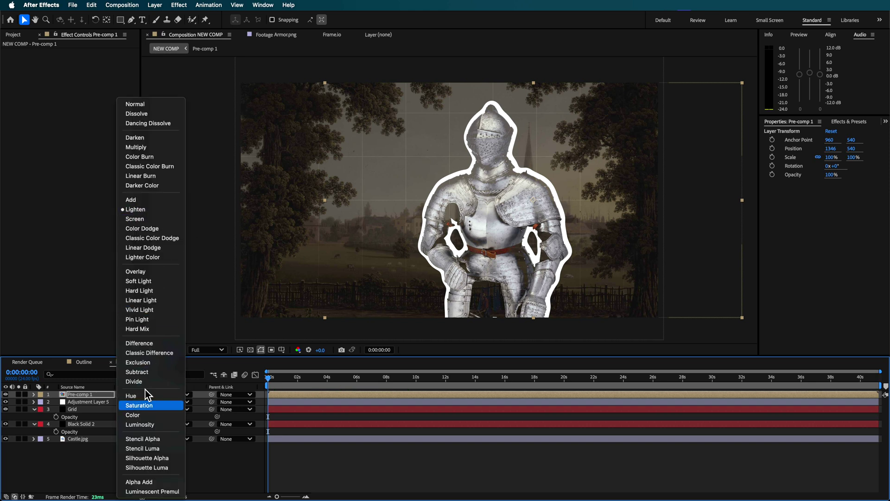
left_click(90, 471)
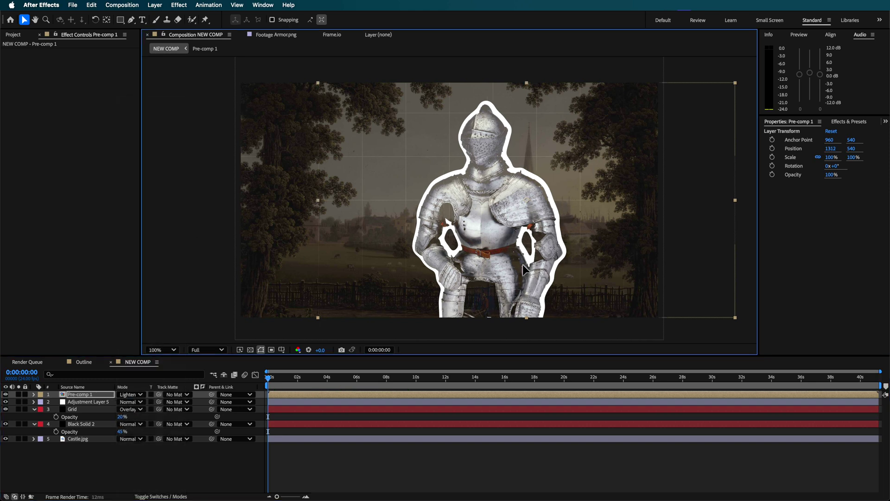
left_click_drag(522, 264, 538, 263)
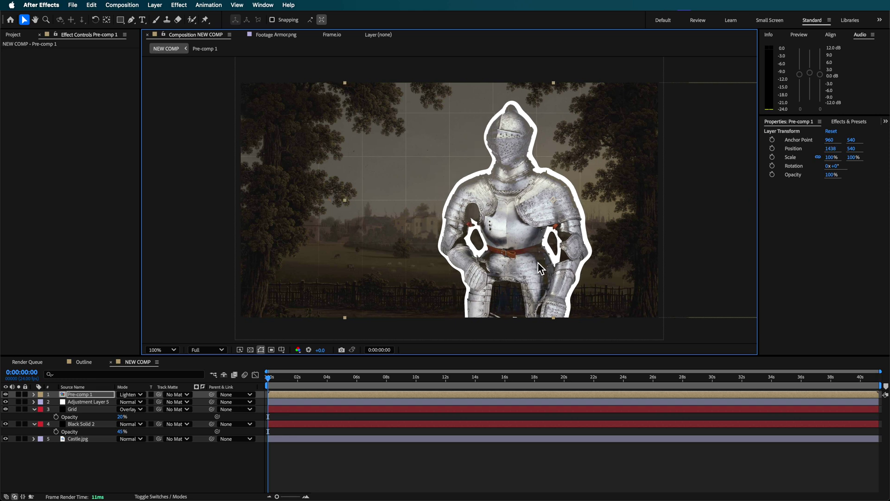
left_click(6, 34)
Add Script.jpg as layer 1 and place the manuscript left of the knight
left_click(24, 121)
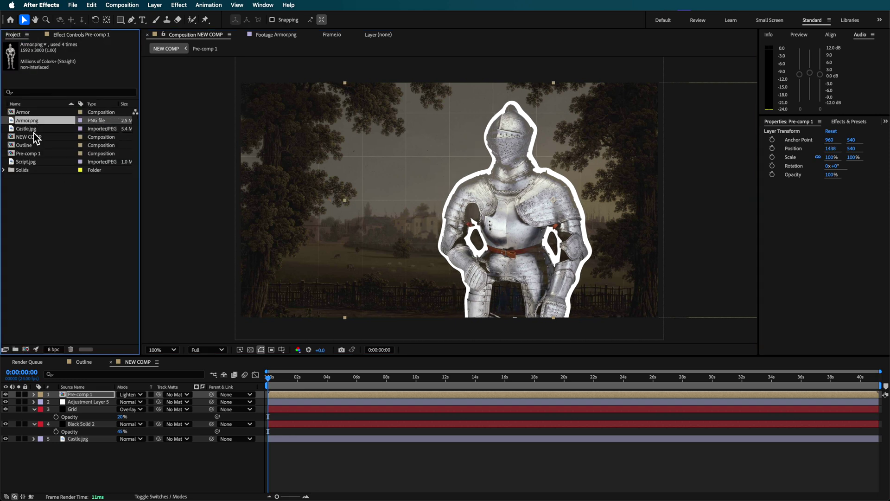
left_click(33, 131)
left_click_drag(27, 162, 86, 397)
left_click_drag(479, 209, 486, 210)
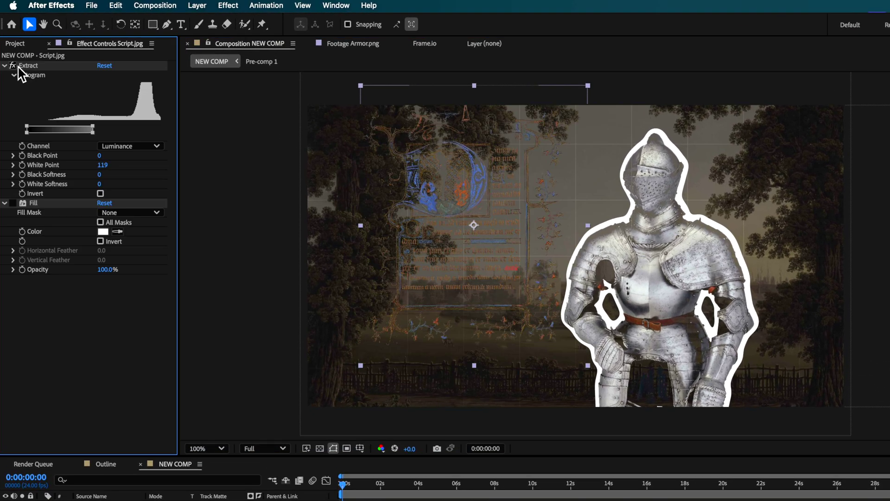
left_click(13, 65)
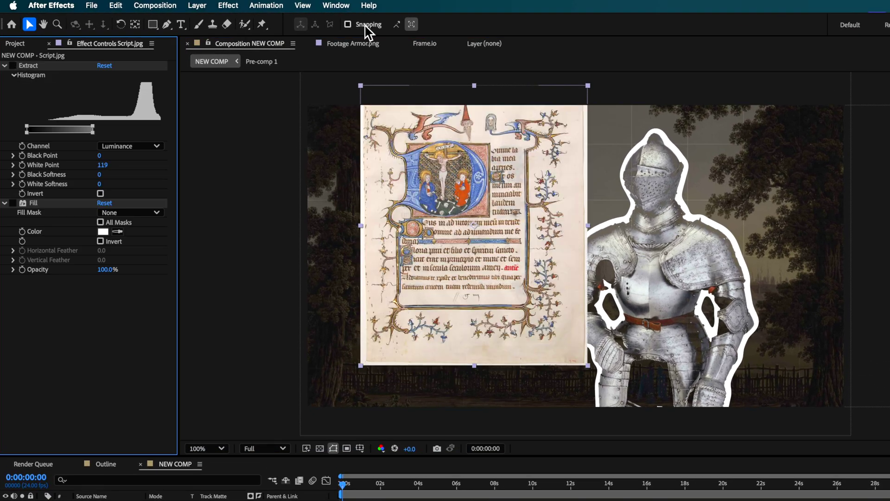
Re-enable Extract with White Point 158 and turn on Fill so the manuscript renders white
left_click(376, 5)
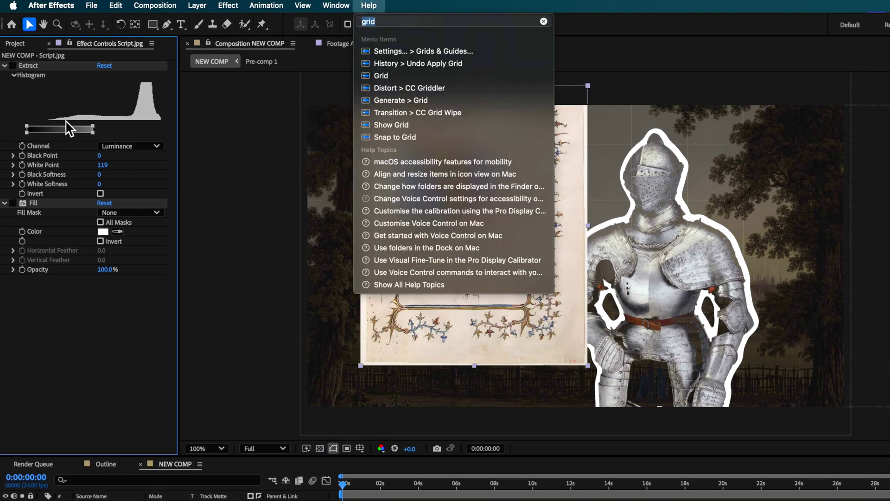
left_click(10, 93)
left_click(13, 65)
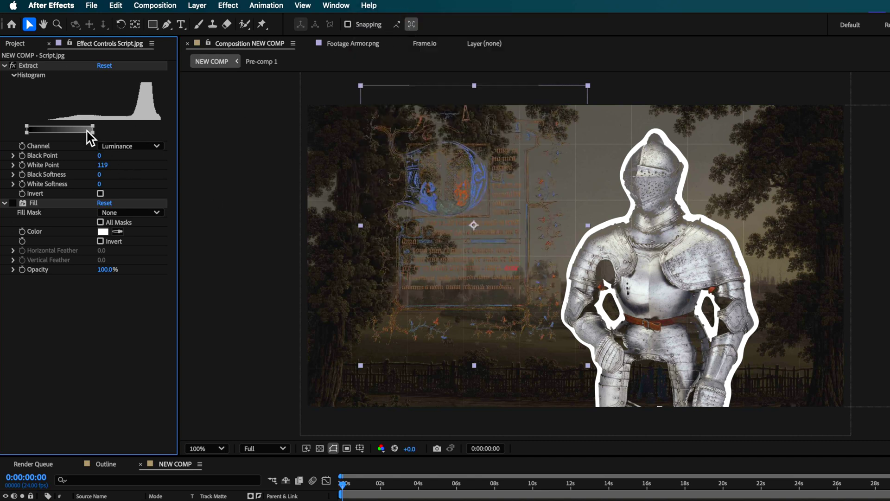
left_click_drag(96, 134, 139, 136)
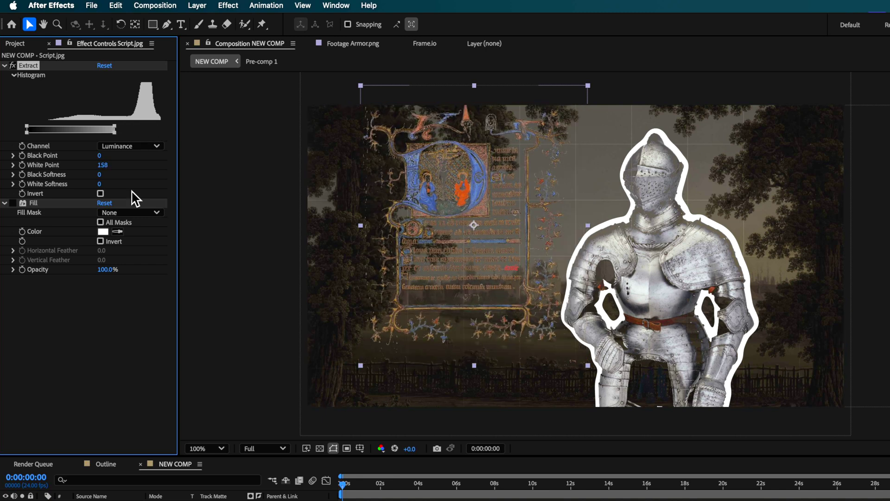
left_click(13, 203)
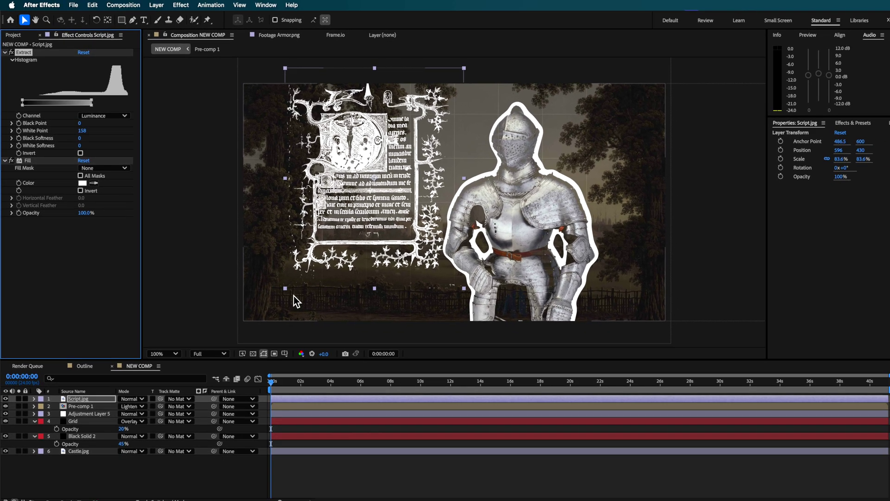
left_click(131, 399)
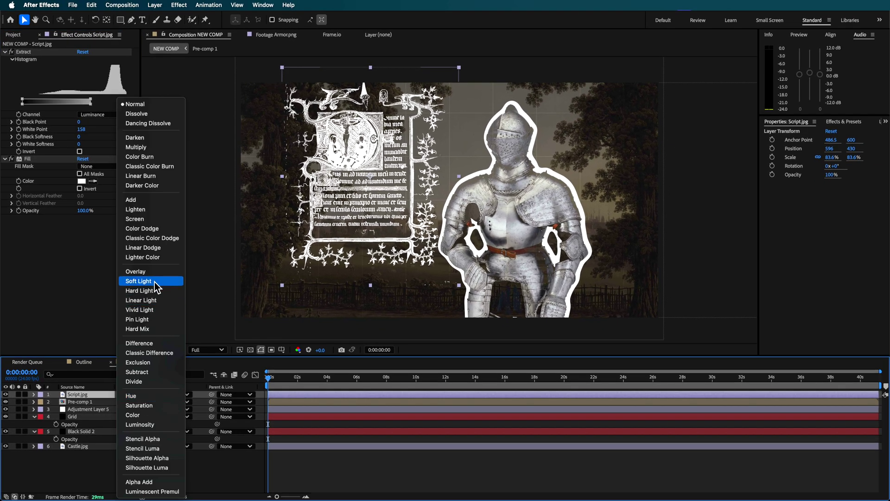
Set Script.jpg to Overlay at 52% opacity, scale it to 102.1% and lower it
left_click(140, 271)
key("t")
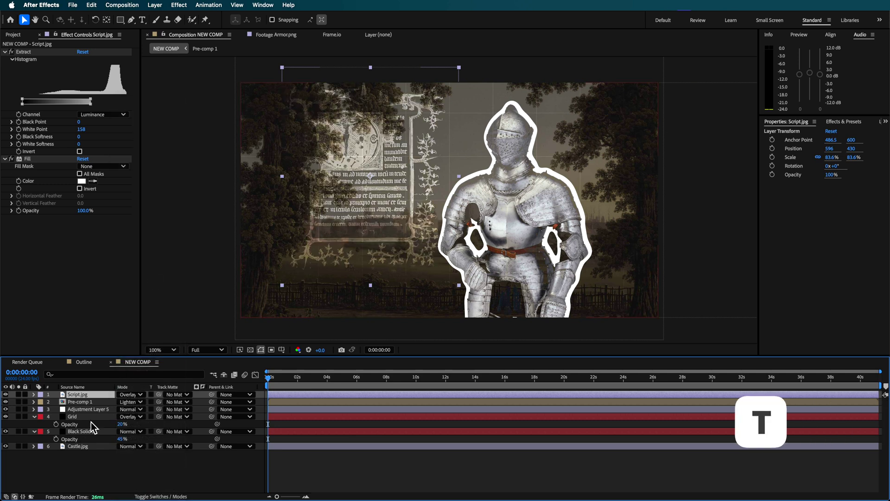
left_click_drag(122, 402, 106, 409)
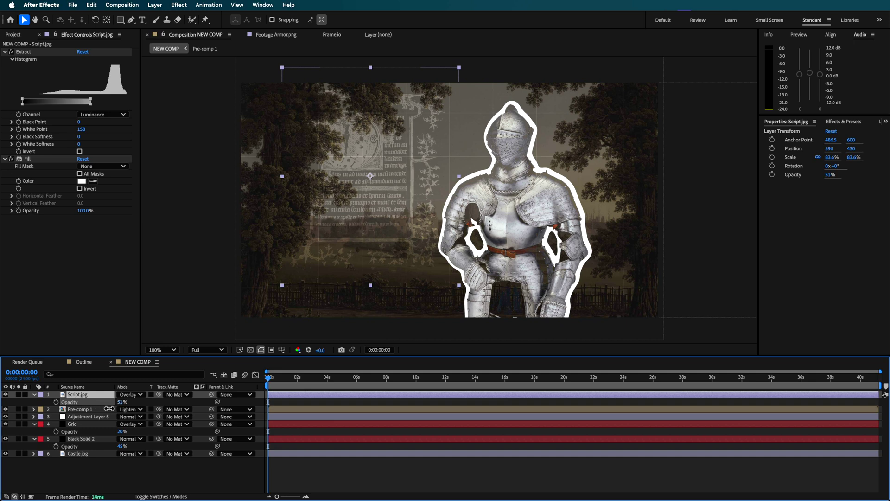
left_click_drag(410, 184, 479, 186)
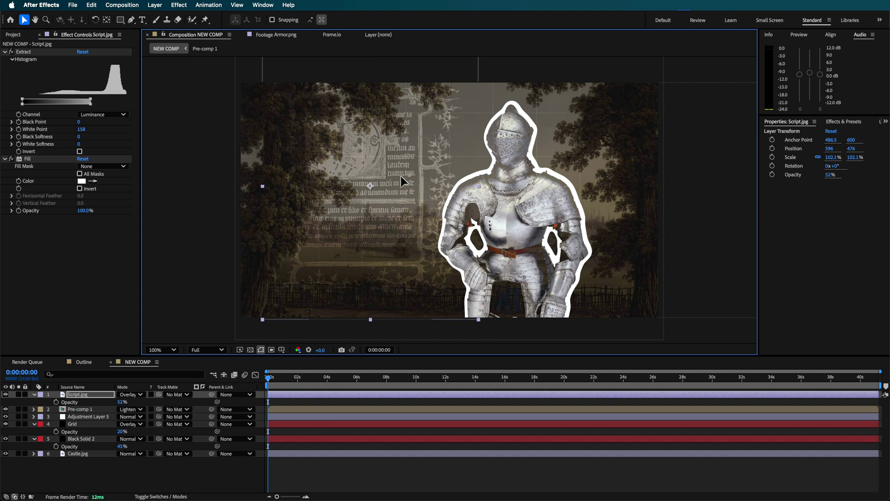
left_click_drag(400, 179, 398, 190)
Enlarge and reposition the Castle.jpg background layer
left_click(88, 453)
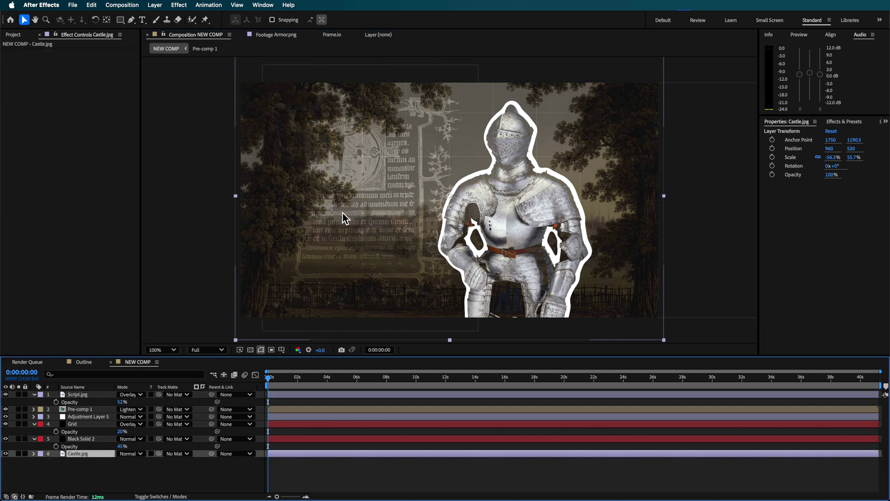
left_click_drag(237, 198, 180, 203)
left_click_drag(337, 243, 475, 257)
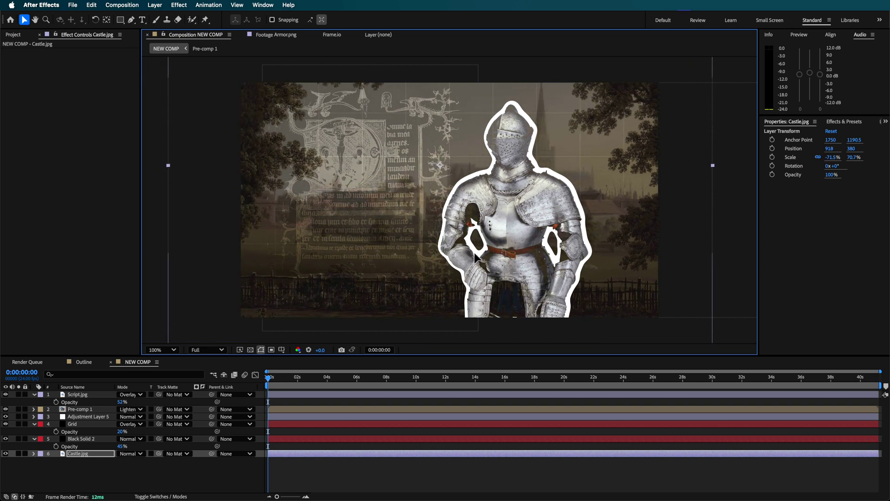
left_click(78, 394)
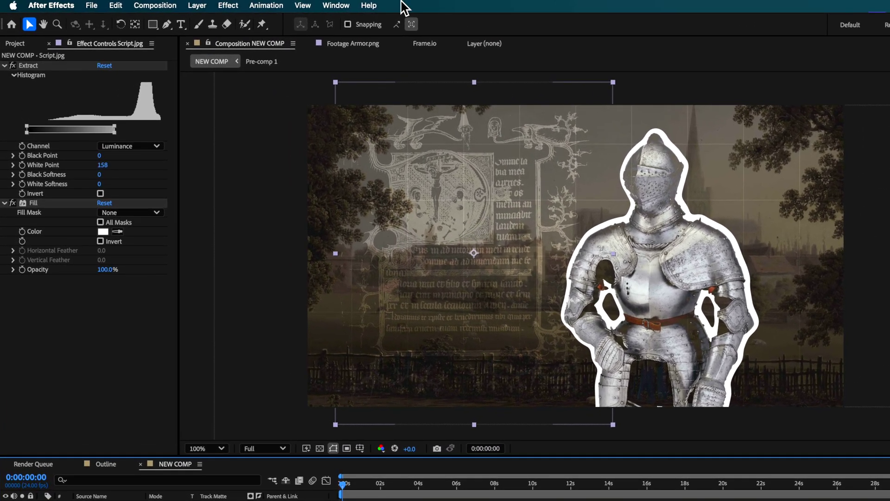
Apply CC Burn Film to Script.jpg by searching 'cc fil' in the command search
left_click(363, 5)
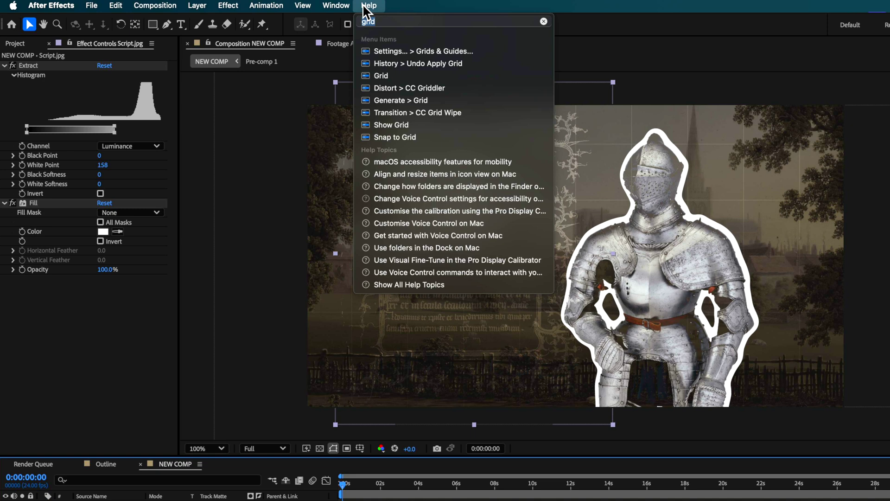
type("cc film")
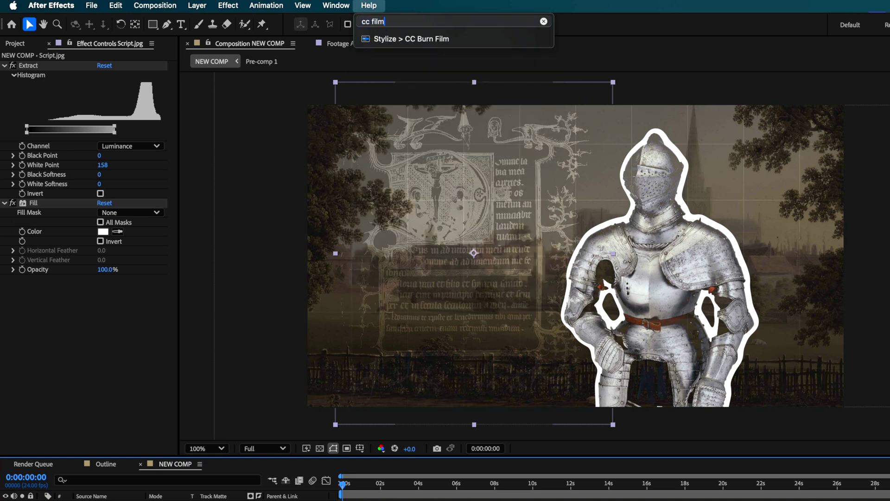
left_click(433, 29)
left_click(369, 5)
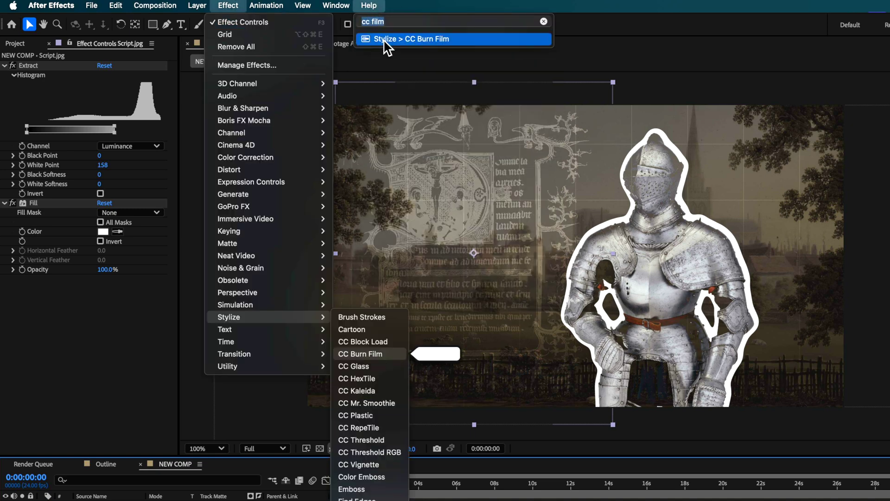
left_click(411, 38)
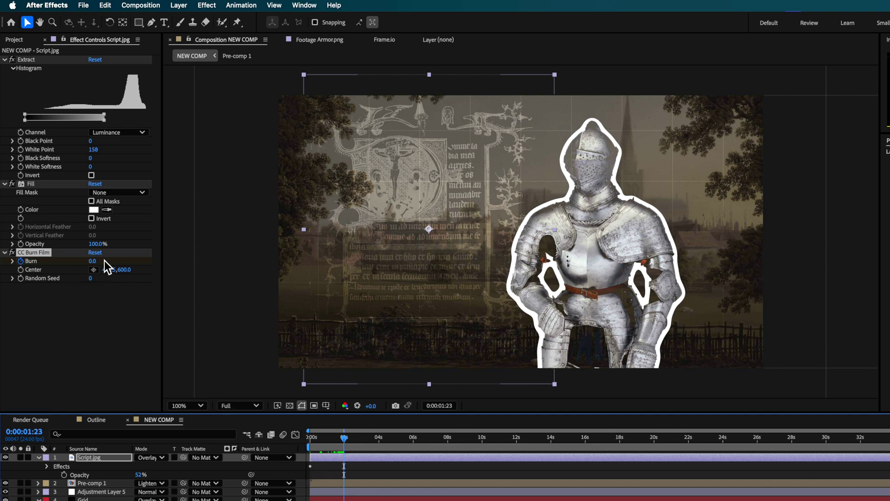
Keyframe CC Burn Film's Burn from 81 at 0:00 down to 0 about two seconds later
mouse_move(93, 262)
left_mouse_down()
mouse_move(119, 262)
mouse_move(101, 266)
left_mouse_up()
left_click(310, 437)
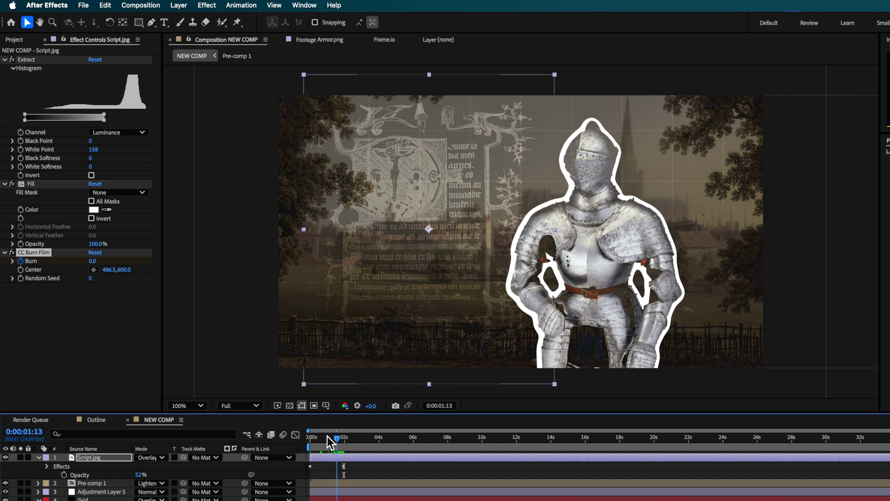
left_click_drag(93, 261, 141, 268)
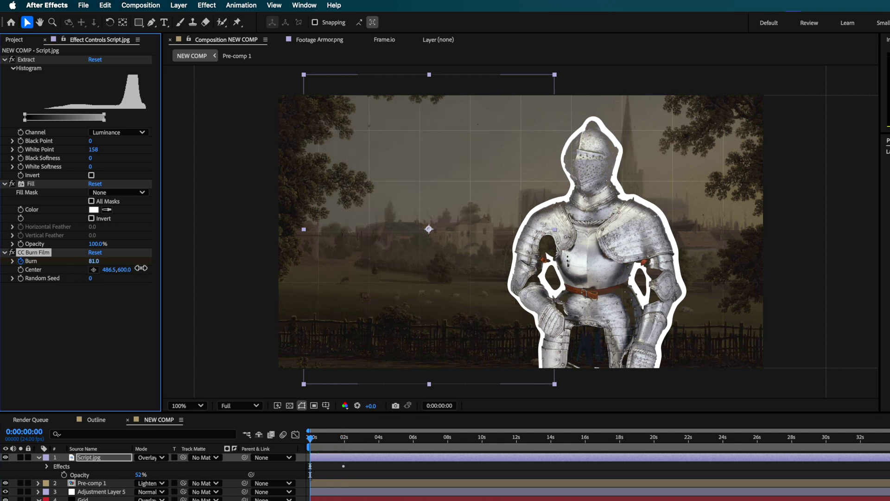
key("space")
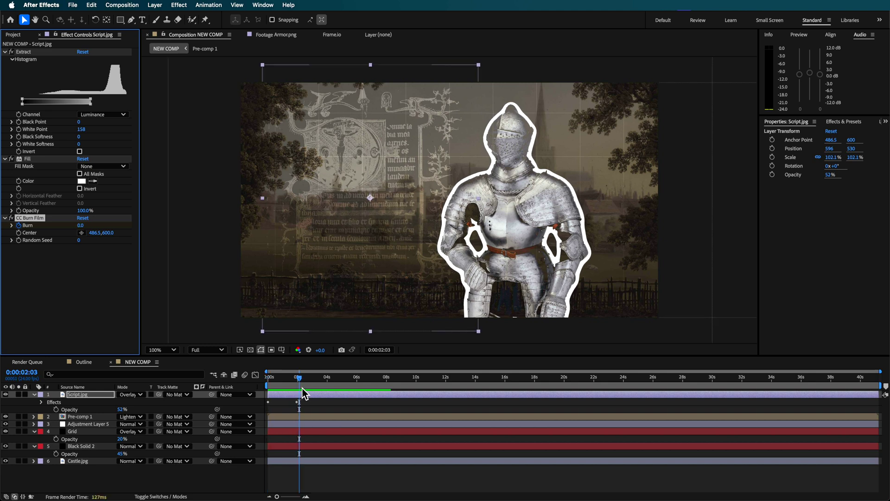
Apply Easy Ease to the Burn keyframes and preview the burn-in
key("u")
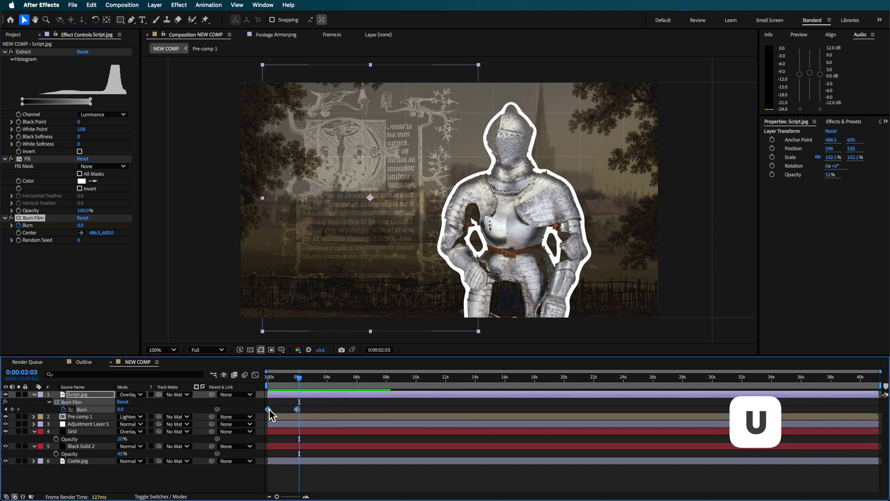
right_click(268, 410)
mouse_move(324, 491)
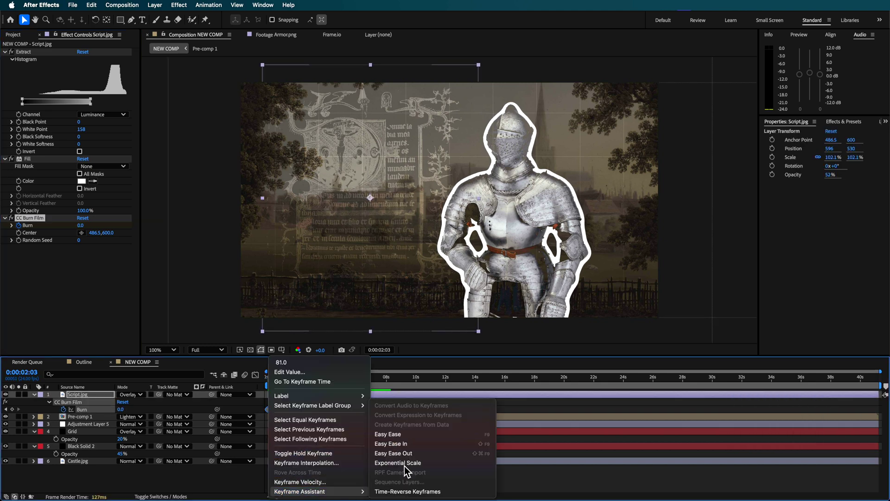
left_click(395, 436)
key("Home")
key("space")
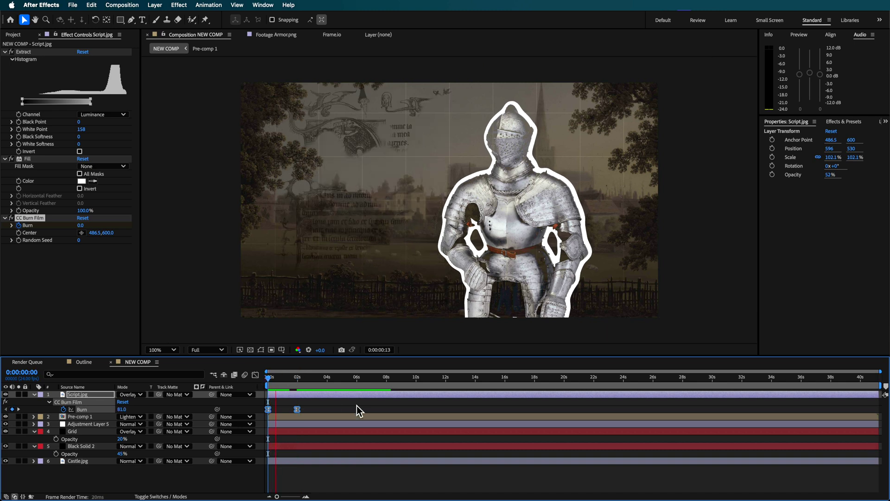
key("space")
Replay the burn from the start and select the CC Burn Film effect for copying
left_click(294, 408)
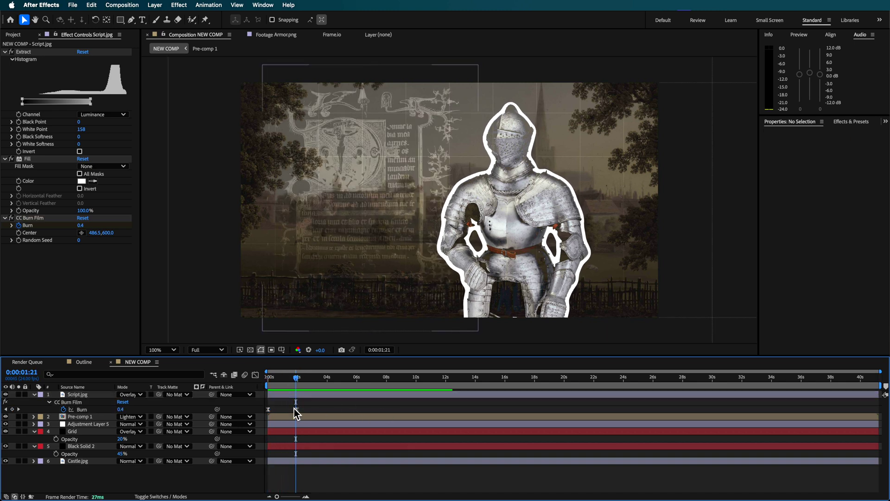
left_click(294, 408)
key("Home")
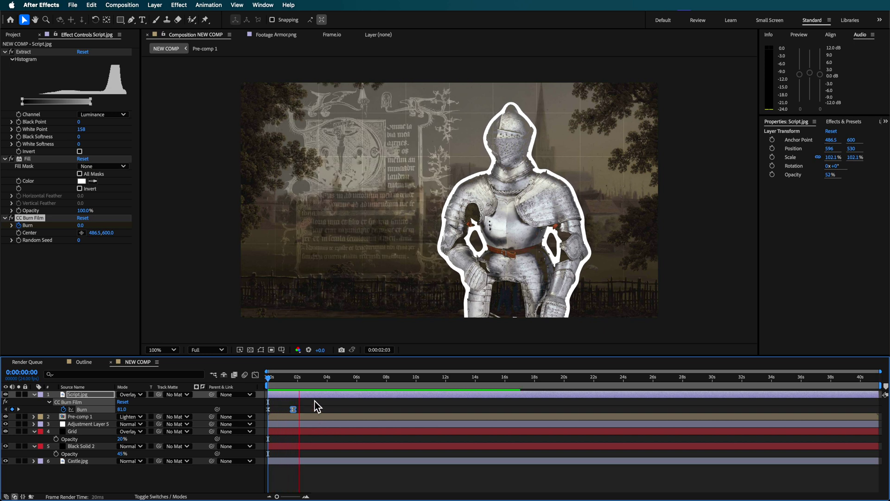
key("space")
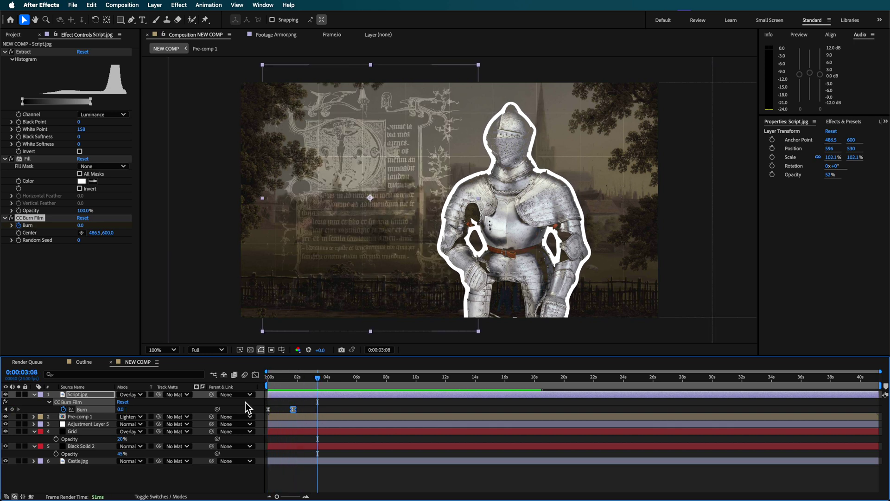
key("Home")
left_click(25, 225)
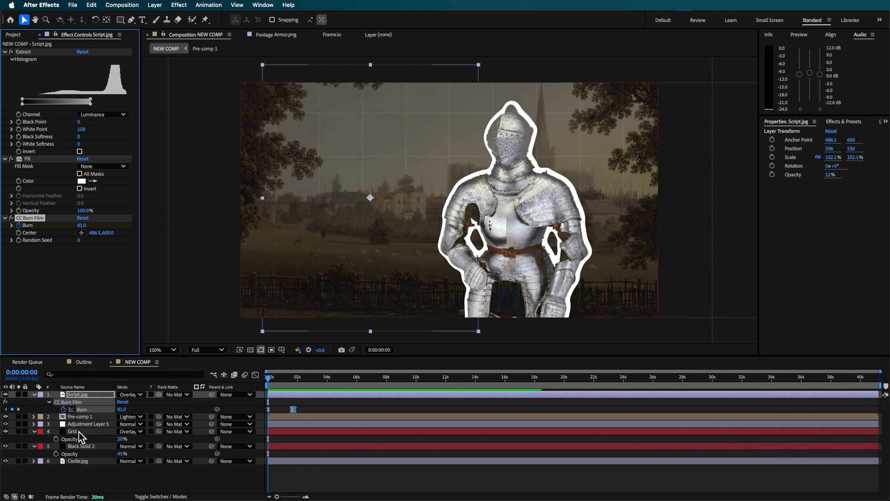
Inside Pre-comp 1, paste CC Burn Film onto the lower Armor.png outline layer
double_click(78, 416)
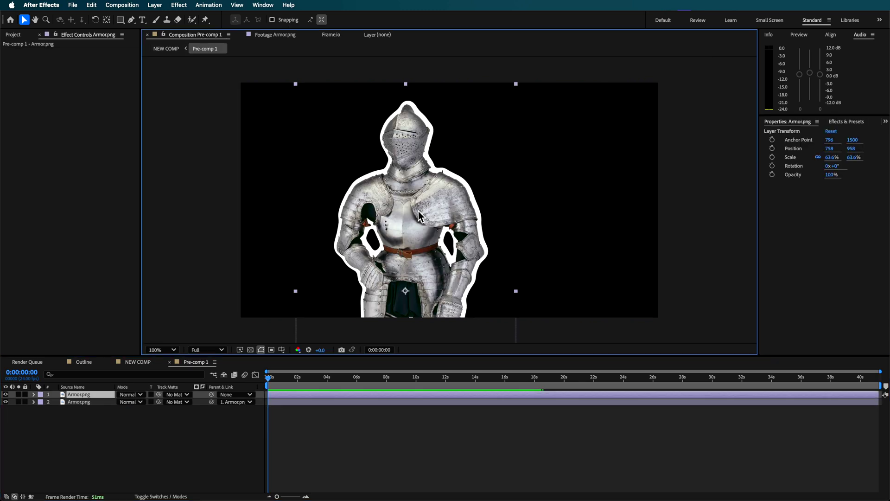
left_click(86, 402)
key("super+v")
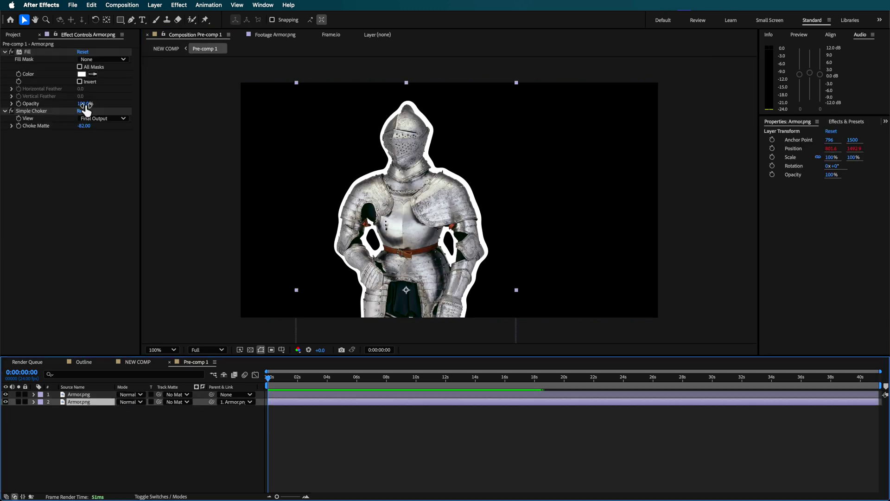
left_click_drag(275, 379, 302, 385)
Slide the outline layer's Burn keyframes later to start around 0:00:02:08
left_click(71, 404)
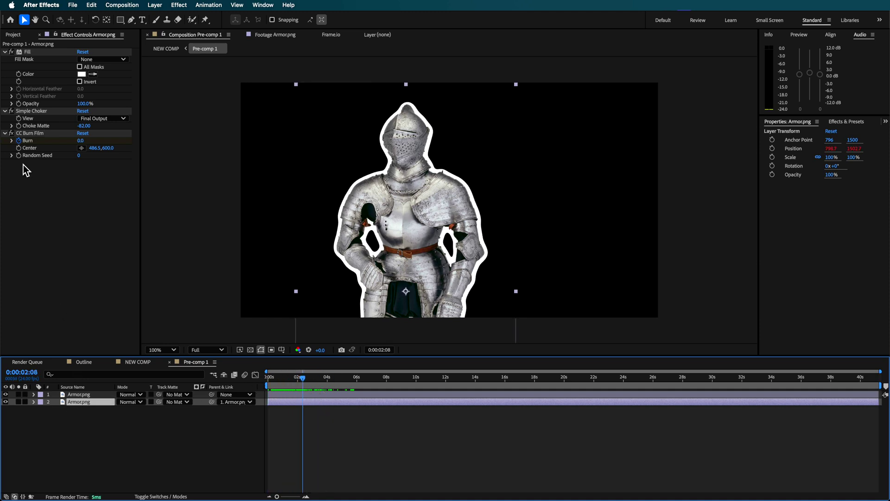
key("u")
left_click(324, 436)
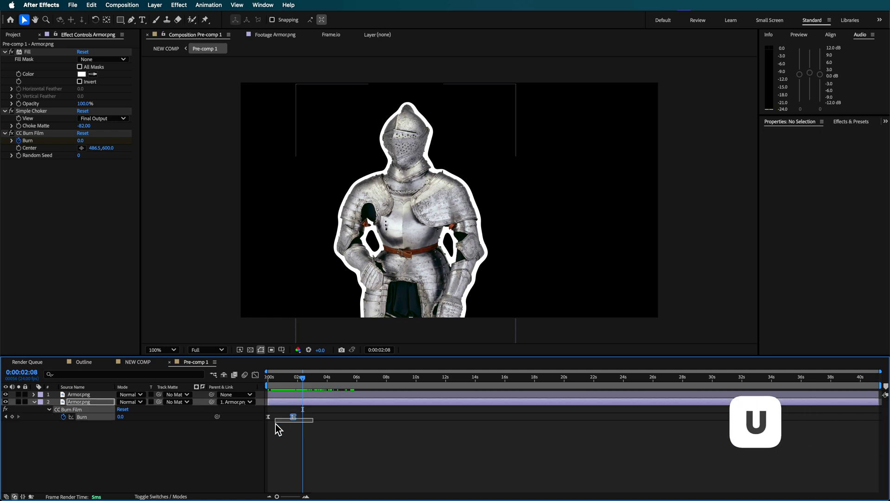
left_click(293, 417)
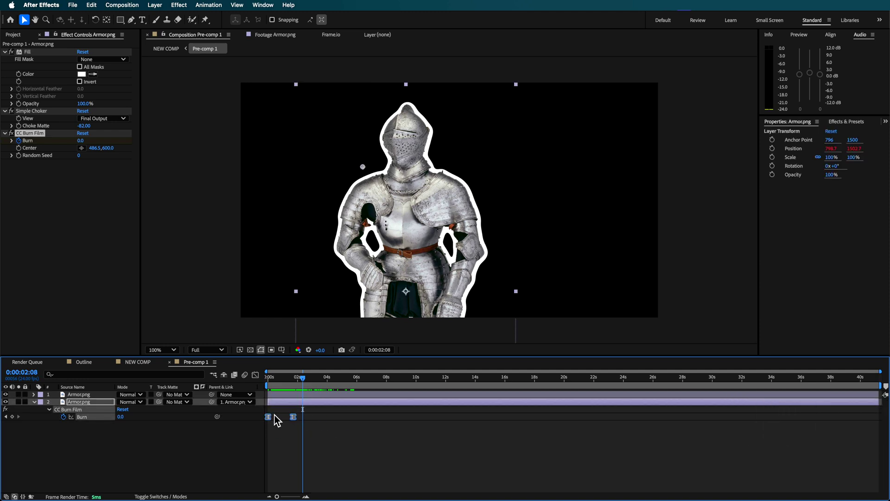
left_click_drag(271, 418, 310, 419)
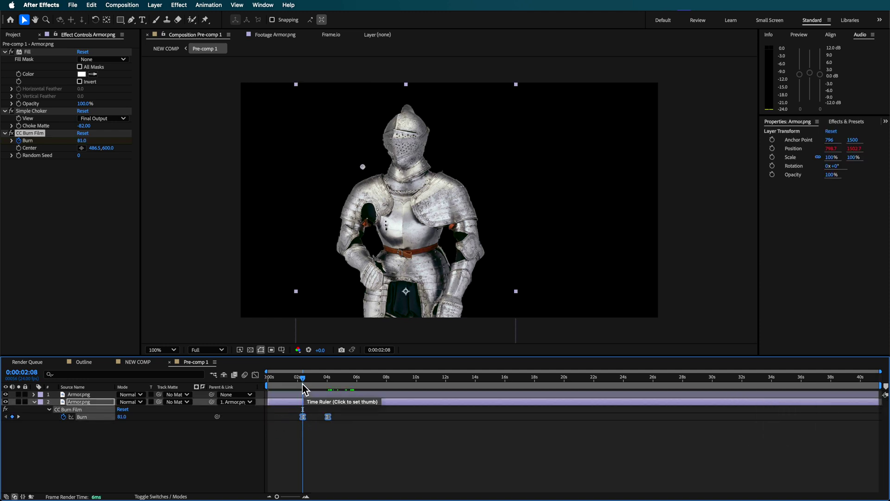
Return to the start and reveal Position on the top Armor.png knight layer
left_click_drag(300, 377, 268, 378)
left_click(280, 398)
key("p")
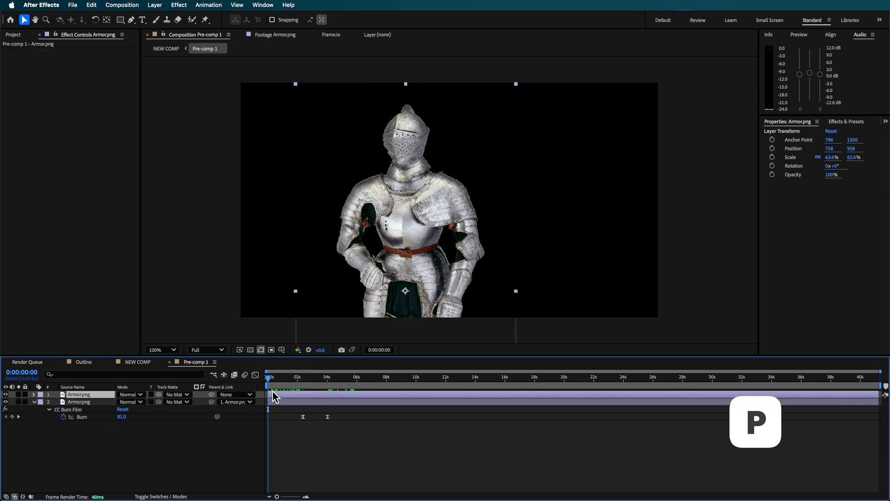
Keyframe the knight's Position to rise from 758, 1958 below frame to 758, 958
left_click(56, 401)
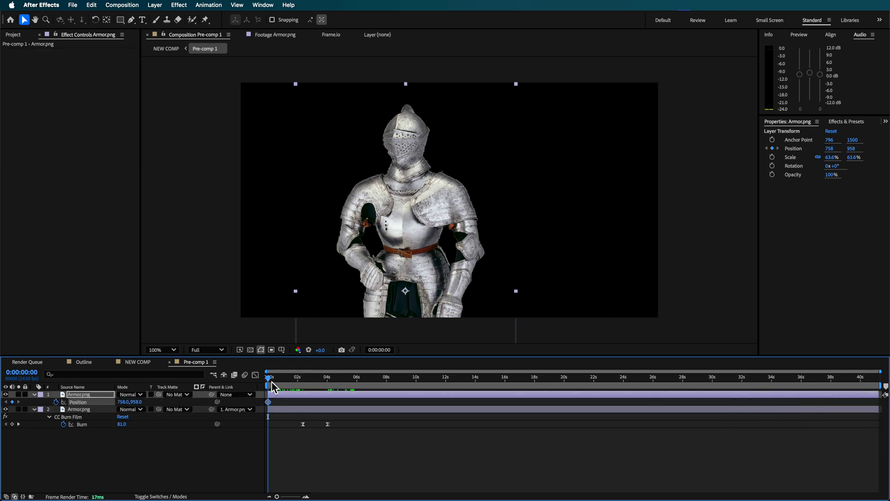
left_click_drag(270, 376, 288, 378)
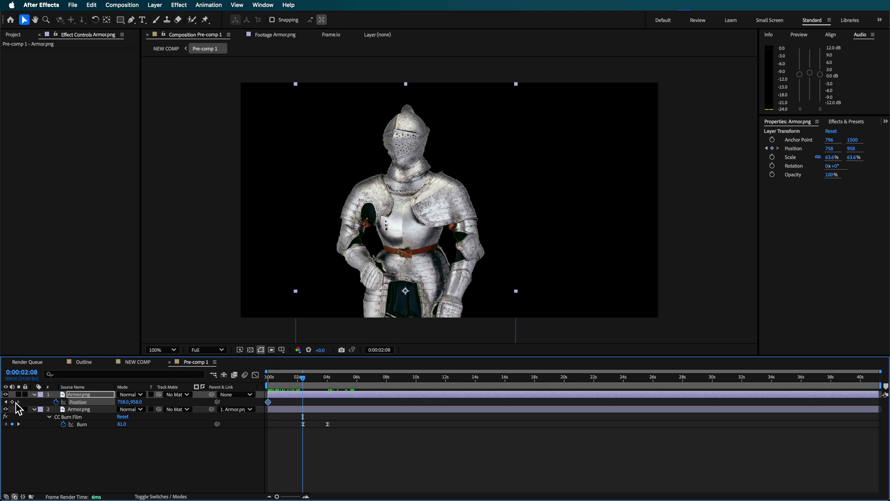
left_click_drag(390, 253, 427, 412)
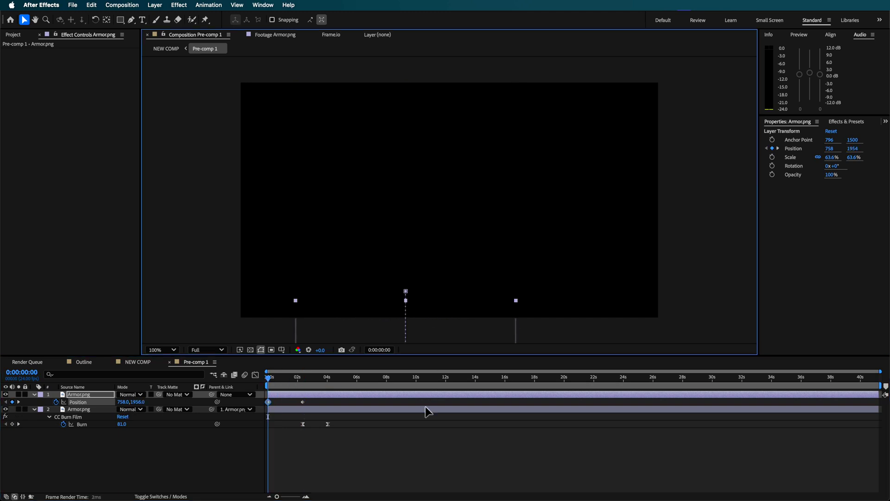
key("space")
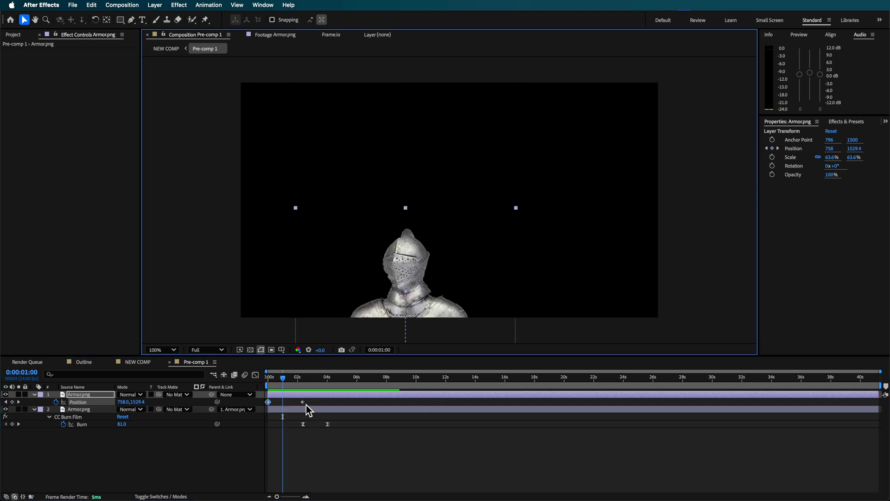
left_click(311, 402)
Apply Easy Ease to both Position keyframes and preview the eased rise
left_click_drag(312, 402, 266, 408)
right_click(268, 401)
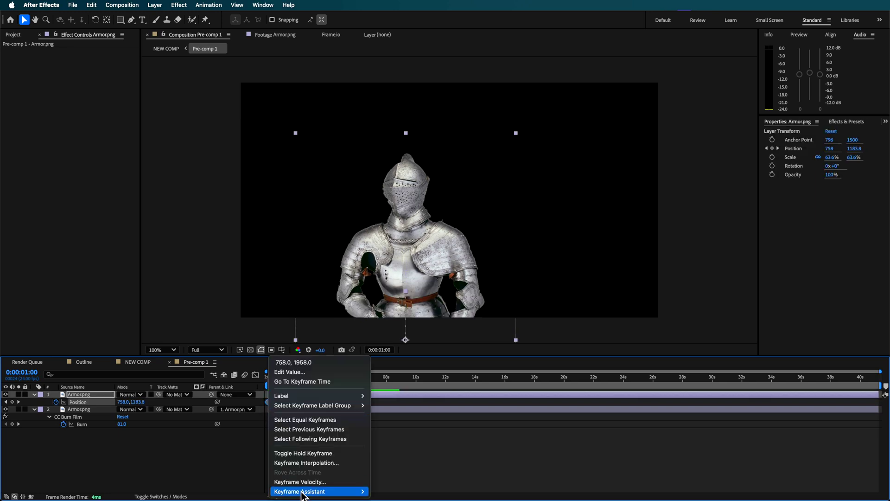
left_click(301, 496)
right_click(269, 402)
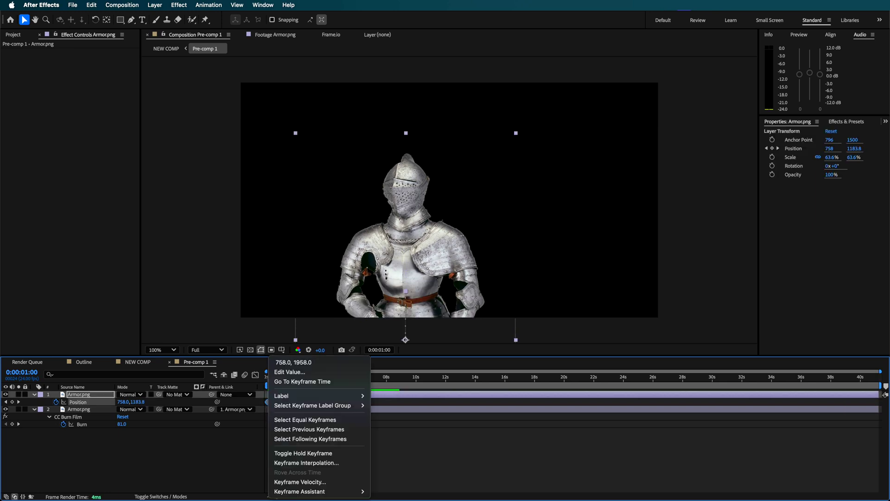
mouse_move(438, 473)
left_click(460, 434)
key("Home")
key("space")
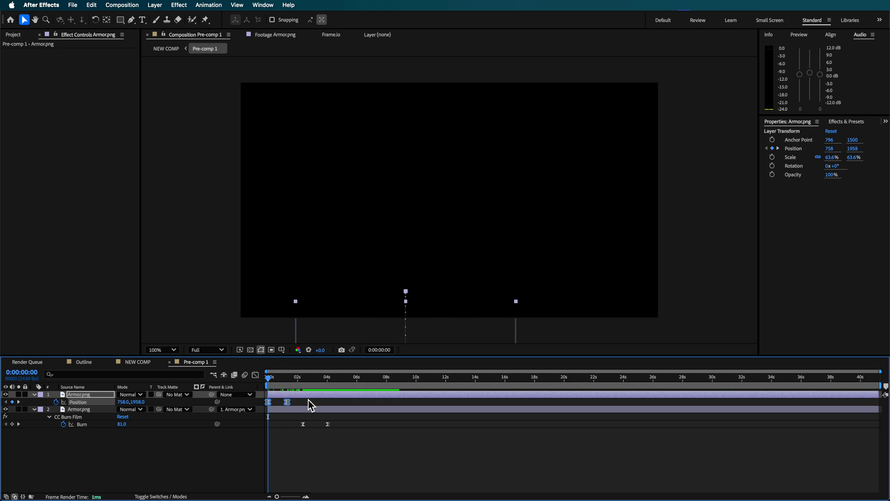
key("space")
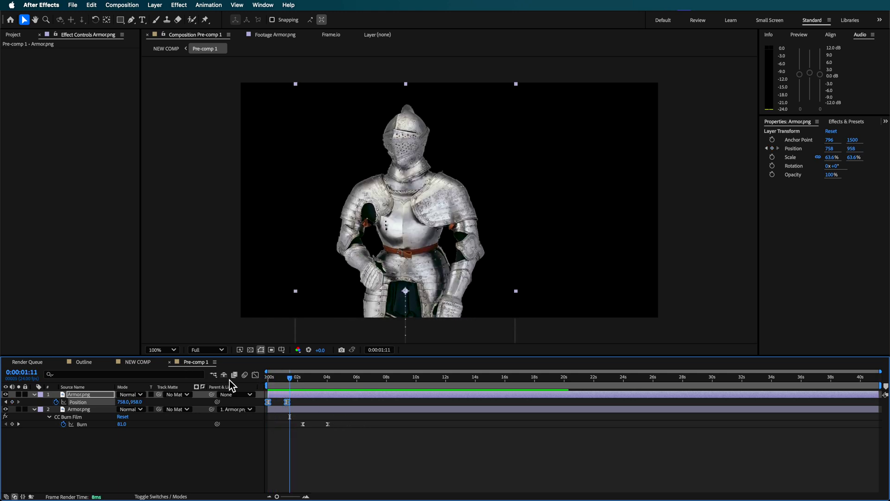
left_click(165, 495)
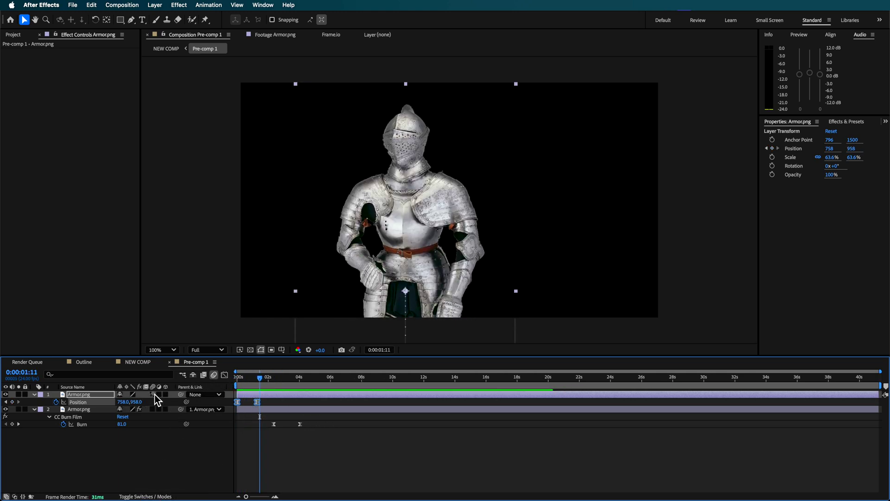
Shift the knight's CC Burn Film Burn keyframes earlier and preview the quicker burn-in reveal
left_click(158, 436)
key("Home")
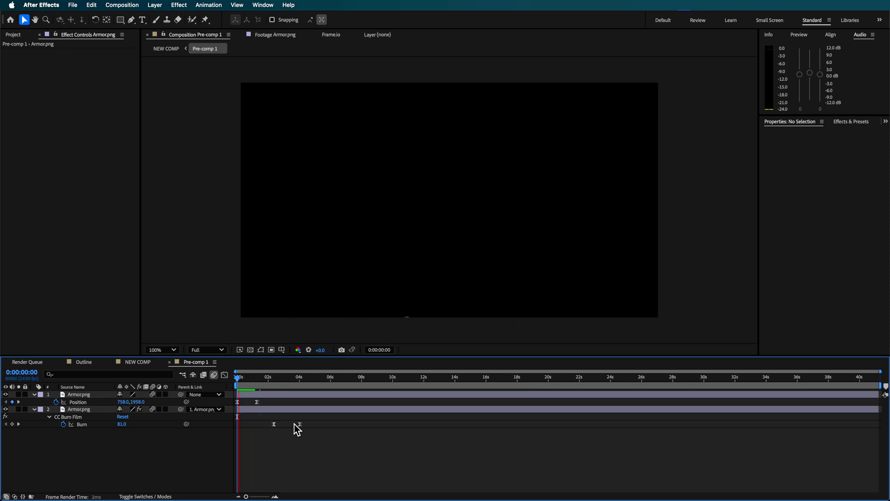
key("space")
mouse_move(294, 424)
left_mouse_down()
mouse_move(253, 424)
mouse_move(273, 424)
left_mouse_up()
left_click(269, 431)
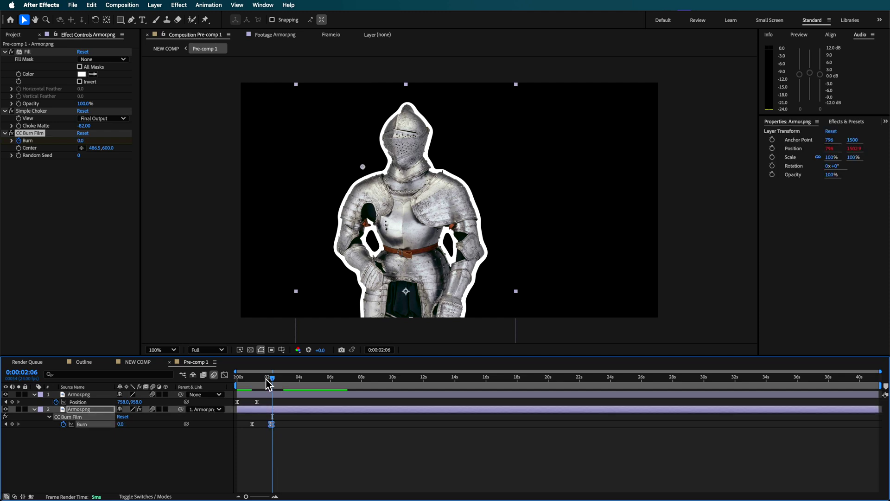
key("space")
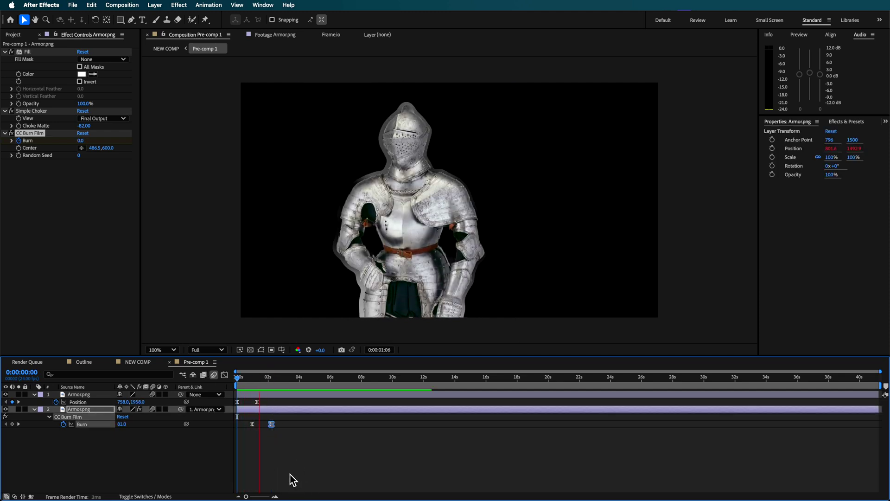
key("space")
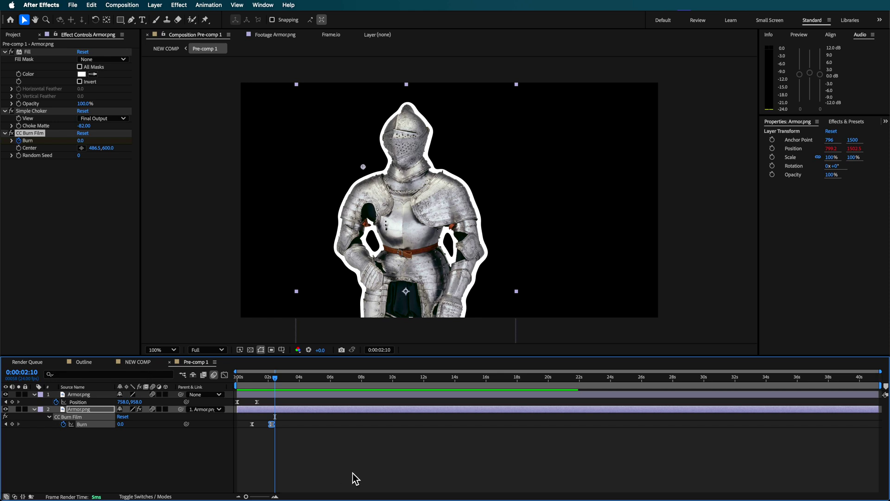
left_click(355, 478)
Set Burn to 7 at the later keyframe, centre the burn on the knight, and tighten Simple Choker
key("j")
left_click_drag(120, 424, 135, 426)
mouse_move(363, 166)
left_mouse_down()
mouse_move(435, 248)
mouse_move(411, 227)
left_mouse_up()
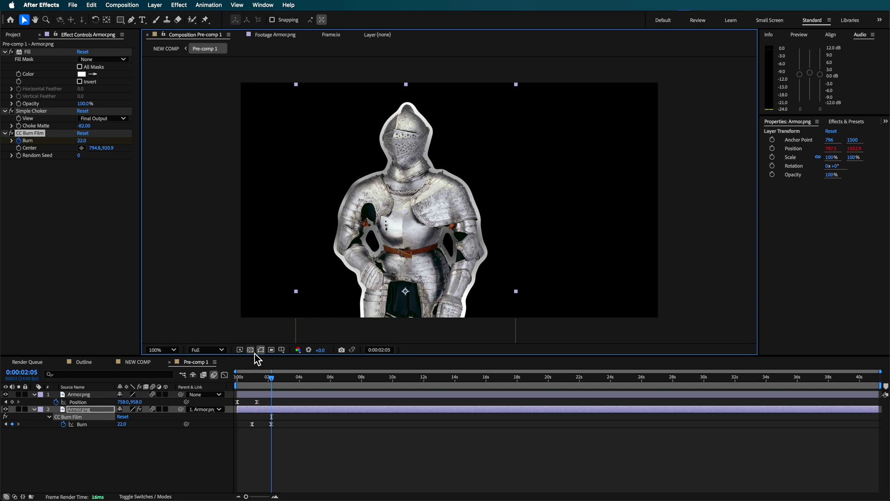
left_click(81, 128)
left_click_drag(100, 129, 236, 133)
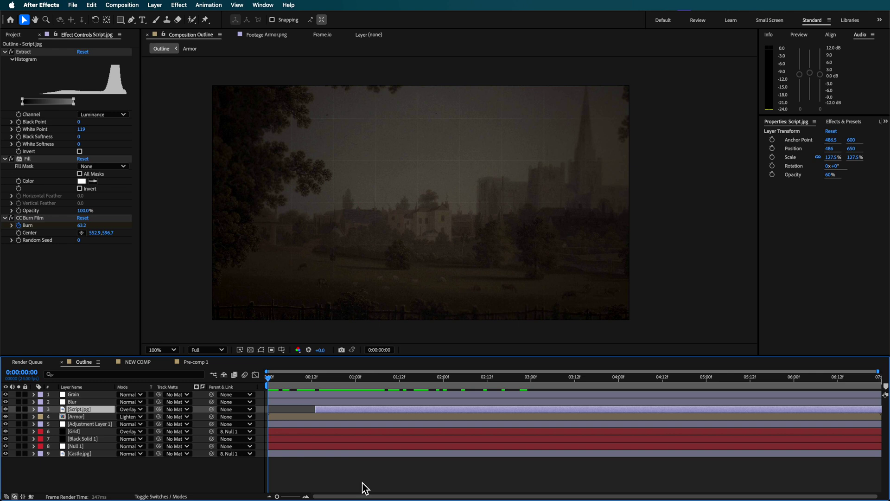
Preview the Outline comp and inspect the Grid layer's scale about twenty frames in
key("space")
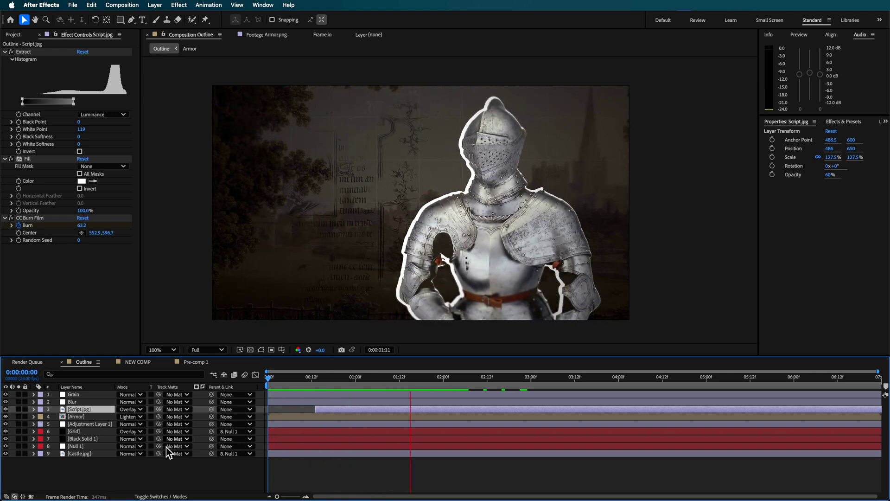
key("space")
right_click(90, 475)
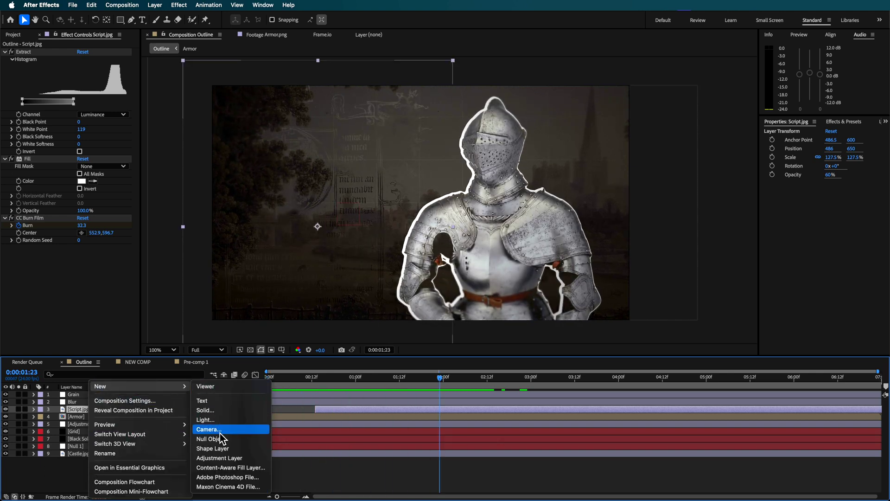
left_click(52, 464)
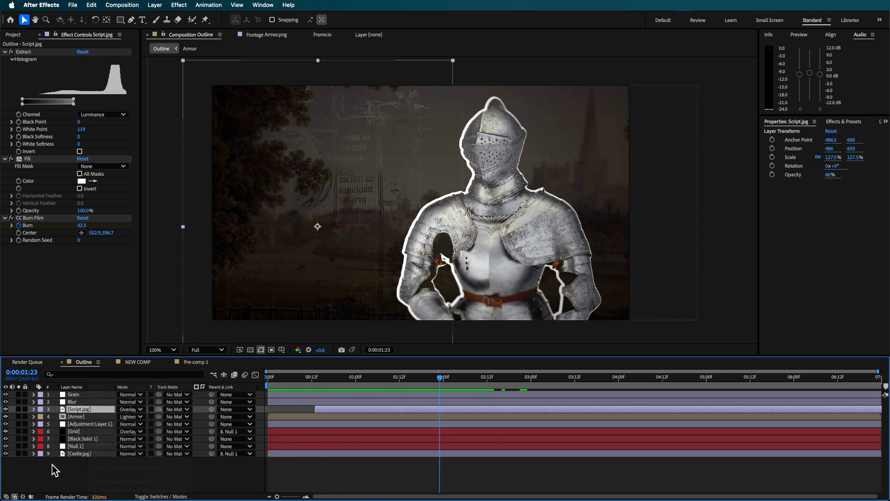
left_click(82, 446)
left_click(76, 453)
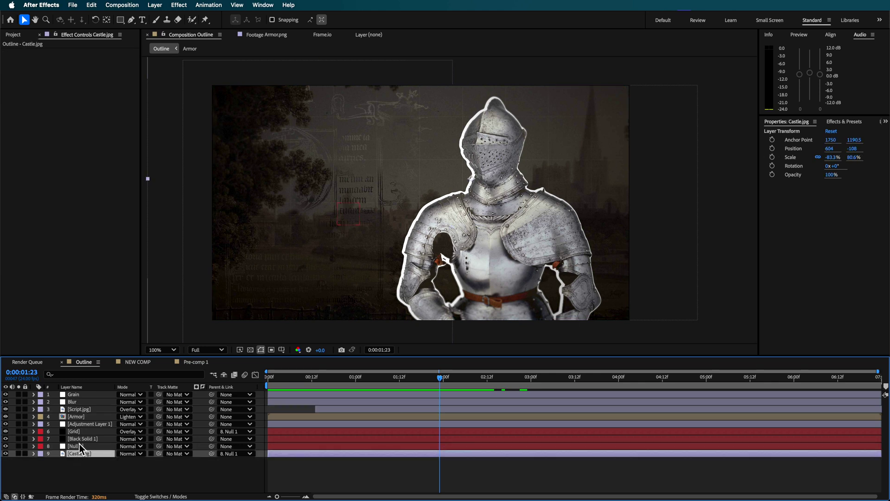
left_click(79, 431)
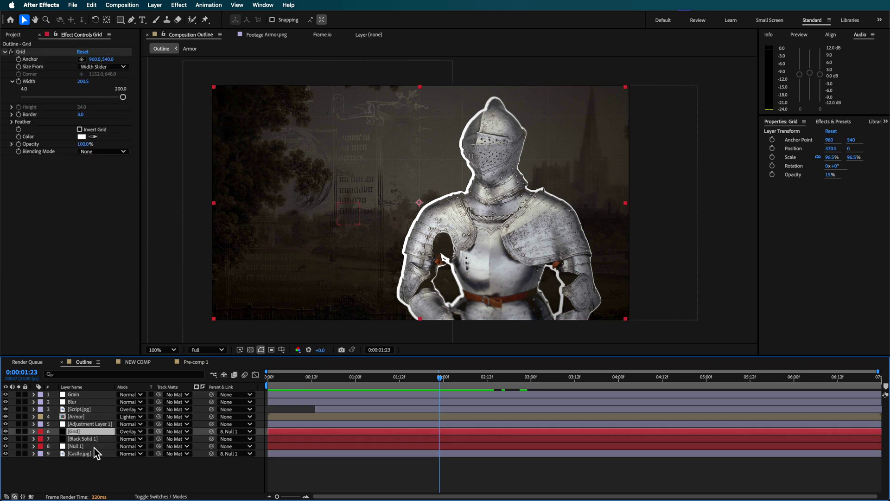
left_click_drag(302, 372, 344, 402)
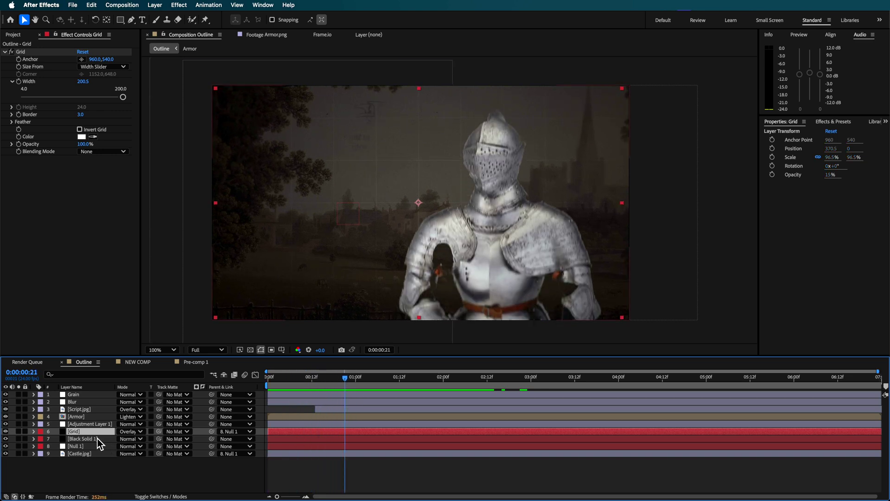
key("s")
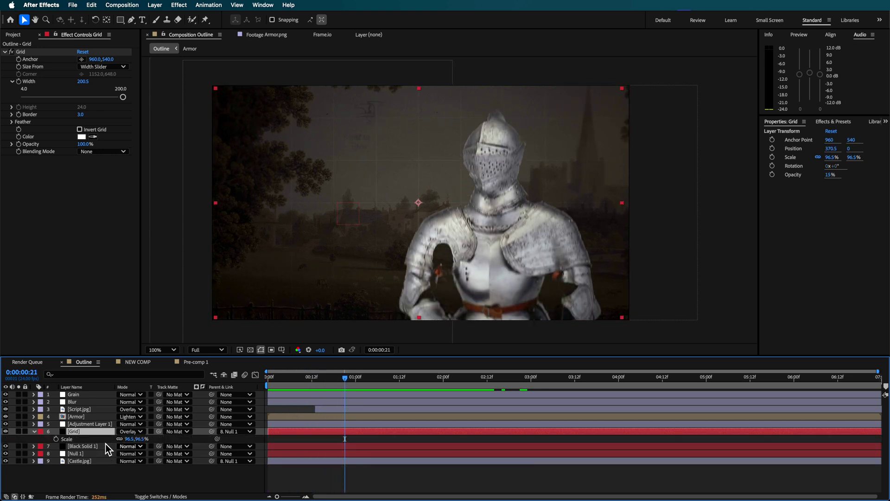
Show Null 1's Scale keyframes and scrub to check the 100% to 108% enlargement
left_click(77, 453)
key("s")
left_click_drag(345, 378, 867, 425)
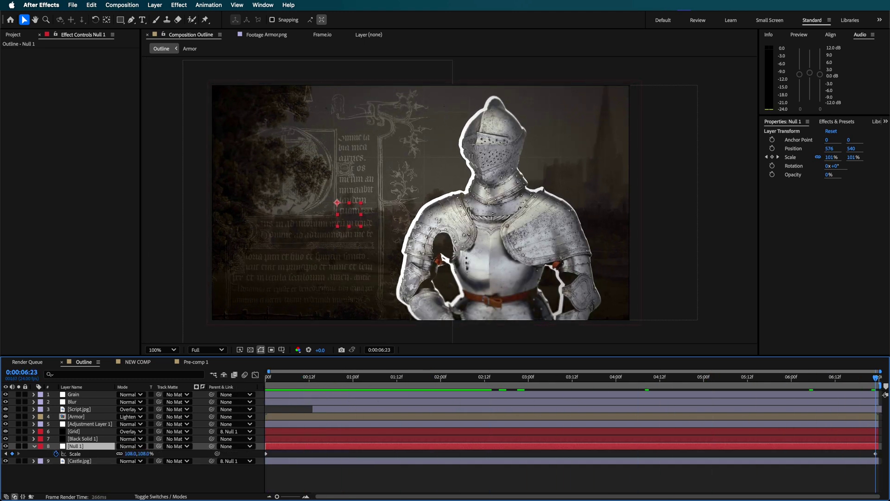
key("Home")
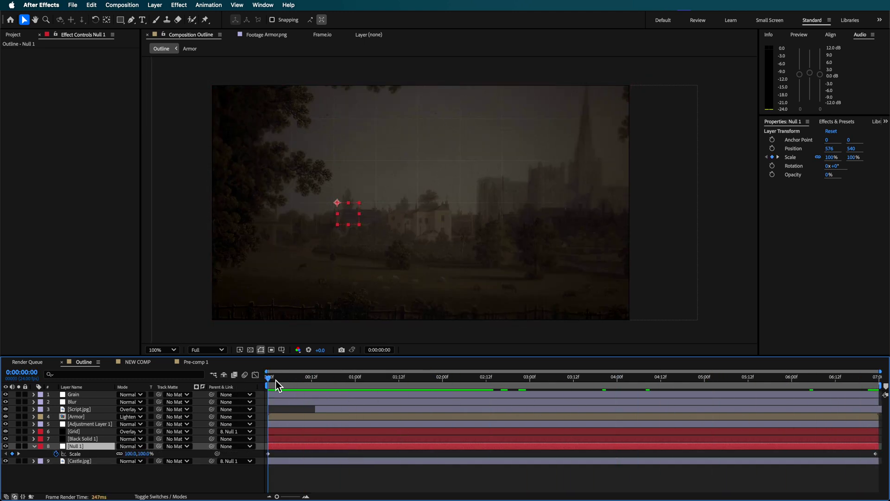
left_click_drag(277, 385, 179, 433)
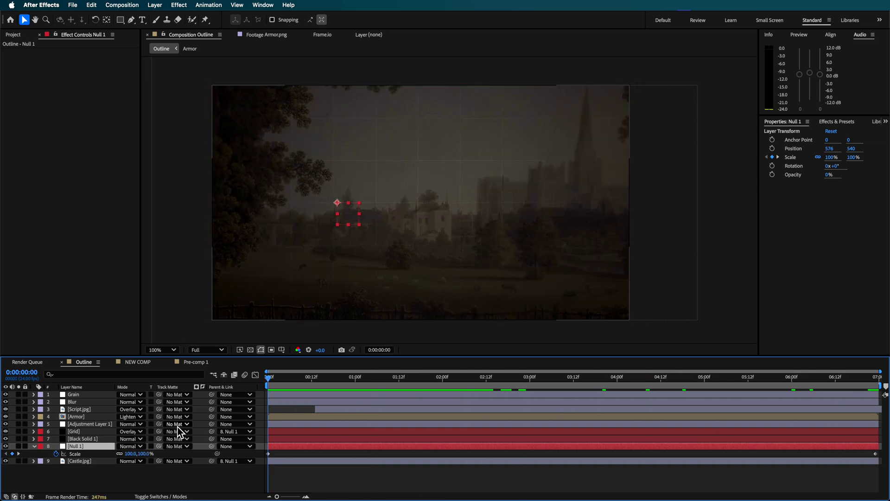
left_click_drag(284, 373, 600, 403)
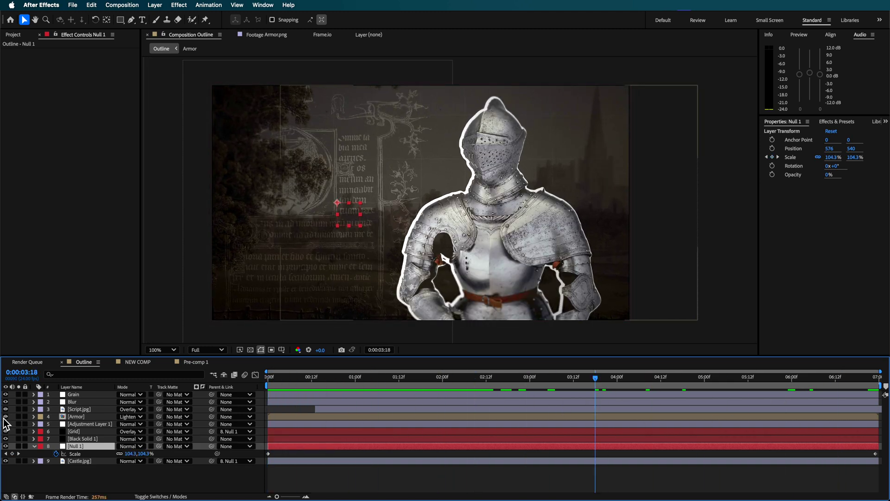